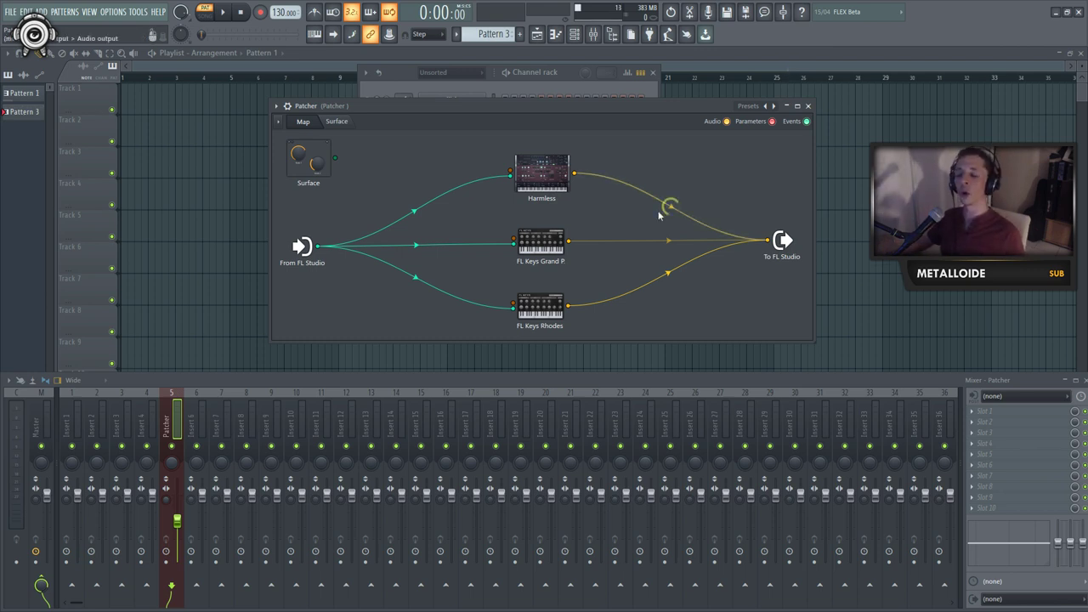
Add a VFX Key Mapper to the Patcher map and place it beside FL Keys Rhodes, near the input module.
{"action": "right_click", "coordinate": [411, 154]}
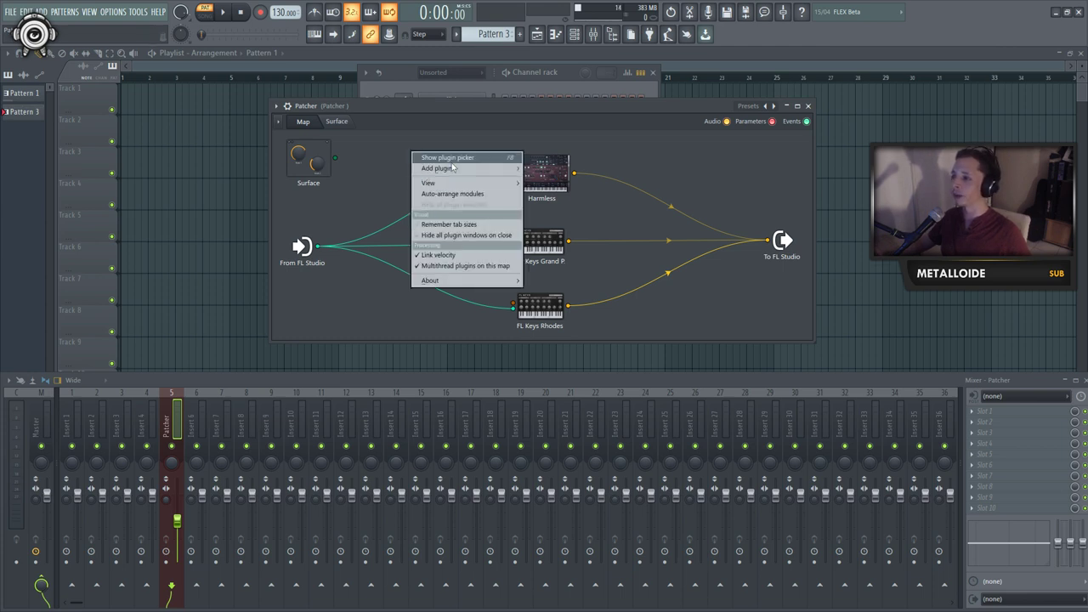
{"action": "mouse_move", "coordinate": [453, 175]}
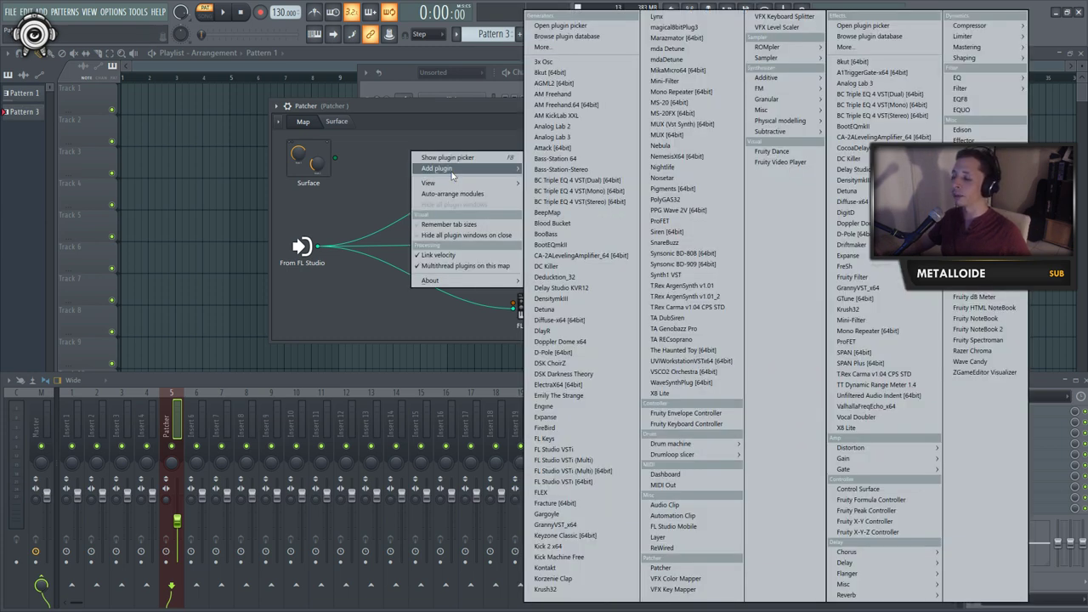
{"action": "left_click", "coordinate": [681, 589]}
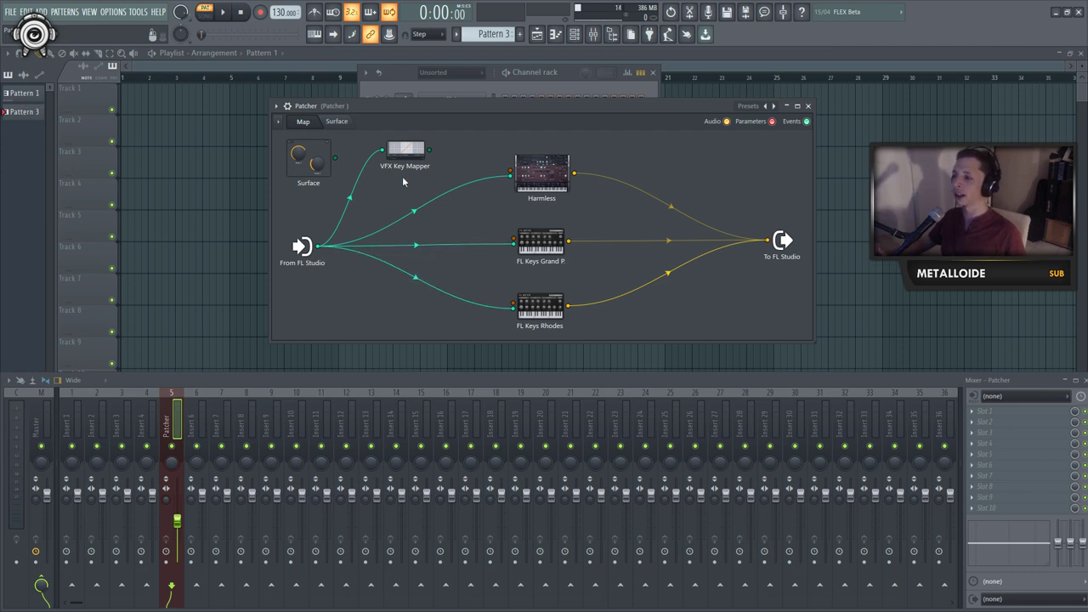
{"action": "left_click_drag", "start_coordinate": [397, 160], "coordinate": [384, 312]}
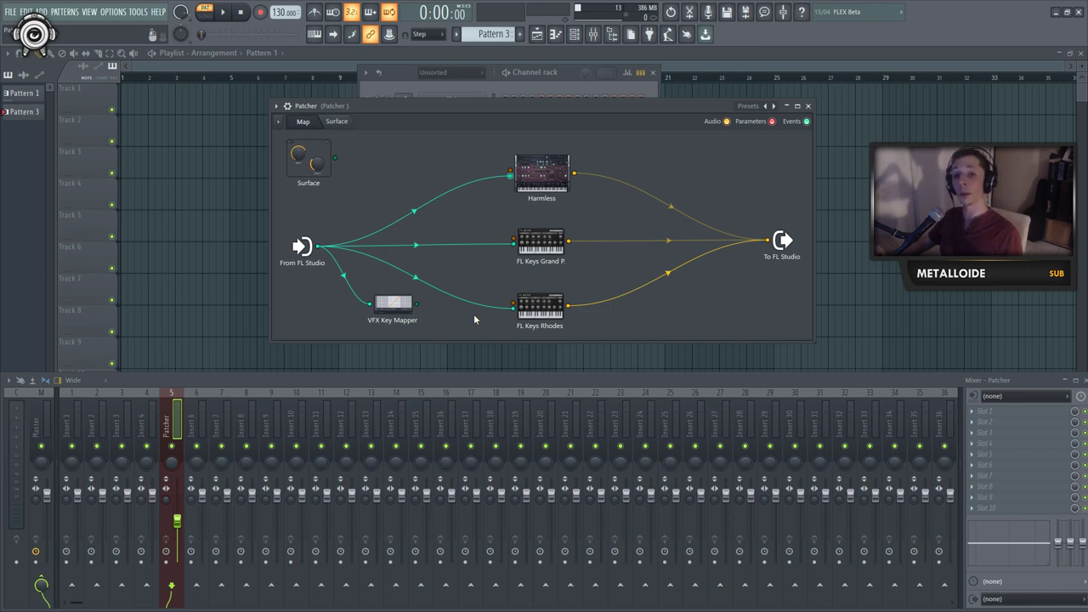
{"action": "mouse_move", "coordinate": [397, 302]}
{"action": "left_mouse_down"}
{"action": "mouse_move", "coordinate": [382, 226]}
{"action": "mouse_move", "coordinate": [391, 164]}
{"action": "mouse_move", "coordinate": [410, 167]}
{"action": "mouse_move", "coordinate": [390, 274]}
{"action": "mouse_move", "coordinate": [397, 307]}
{"action": "left_mouse_up"}
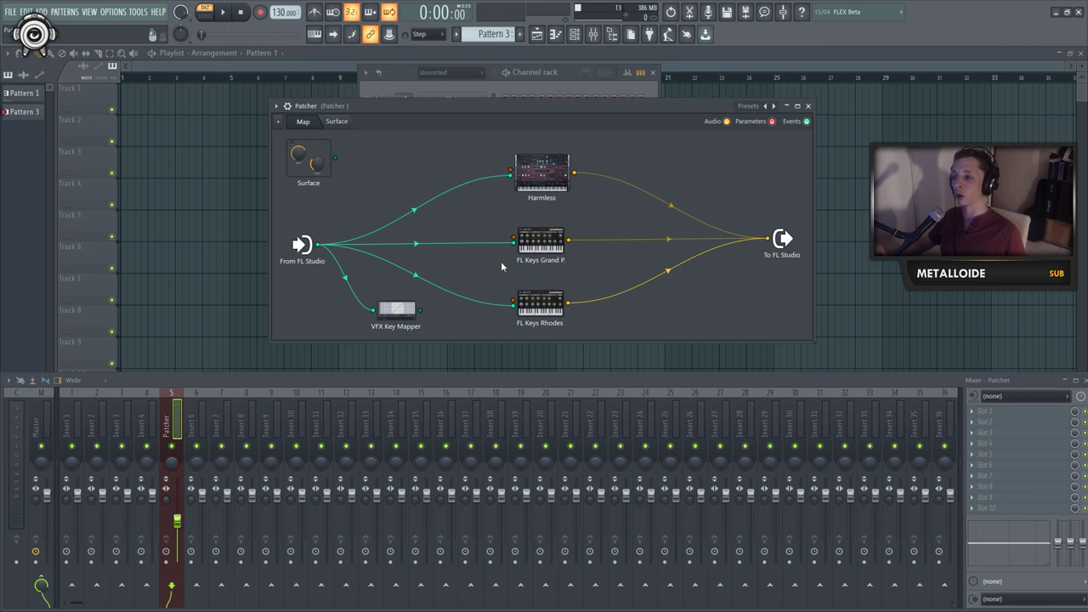
Route the incoming notes through the VFX Key Mapper into FL Keys Rhodes and disconnect the inputs of FL Keys Grand P. and Harmless.
{"action": "left_click_drag", "start_coordinate": [423, 313], "coordinate": [513, 304]}
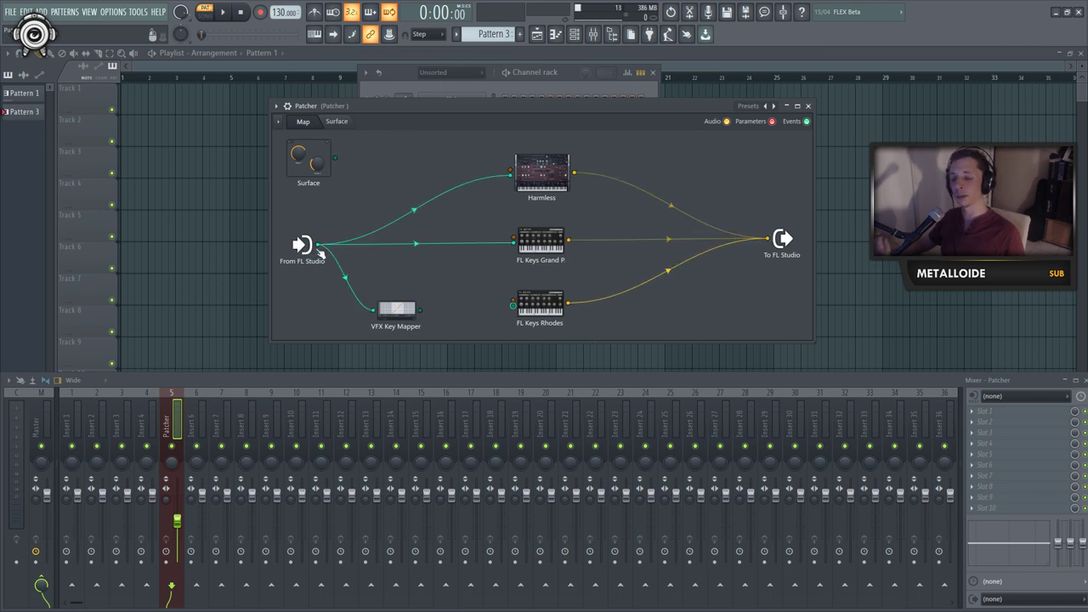
{"action": "mouse_move", "coordinate": [421, 312]}
{"action": "left_mouse_down"}
{"action": "mouse_move", "coordinate": [514, 308]}
{"action": "mouse_move", "coordinate": [408, 300]}
{"action": "left_mouse_up"}
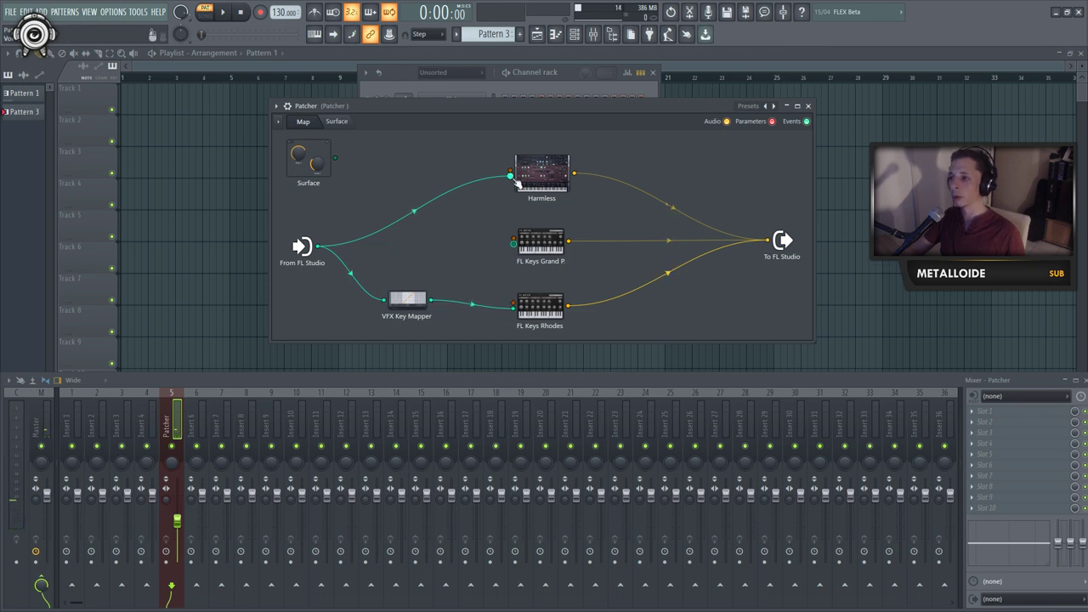
{"action": "left_click_drag", "start_coordinate": [510, 174], "coordinate": [414, 248]}
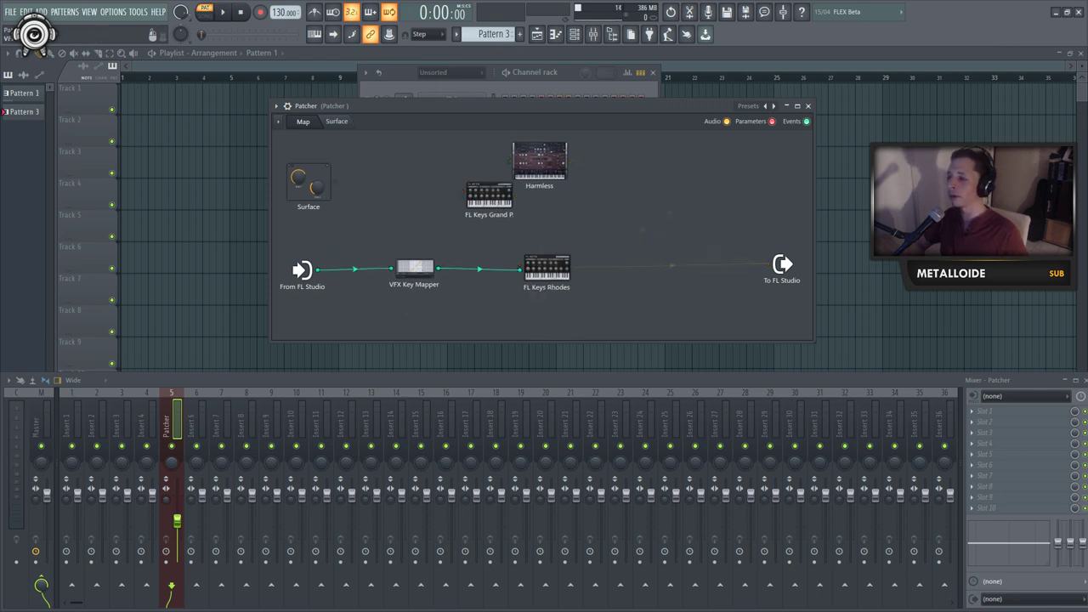
{"action": "left_click_drag", "start_coordinate": [414, 267], "coordinate": [413, 269]}
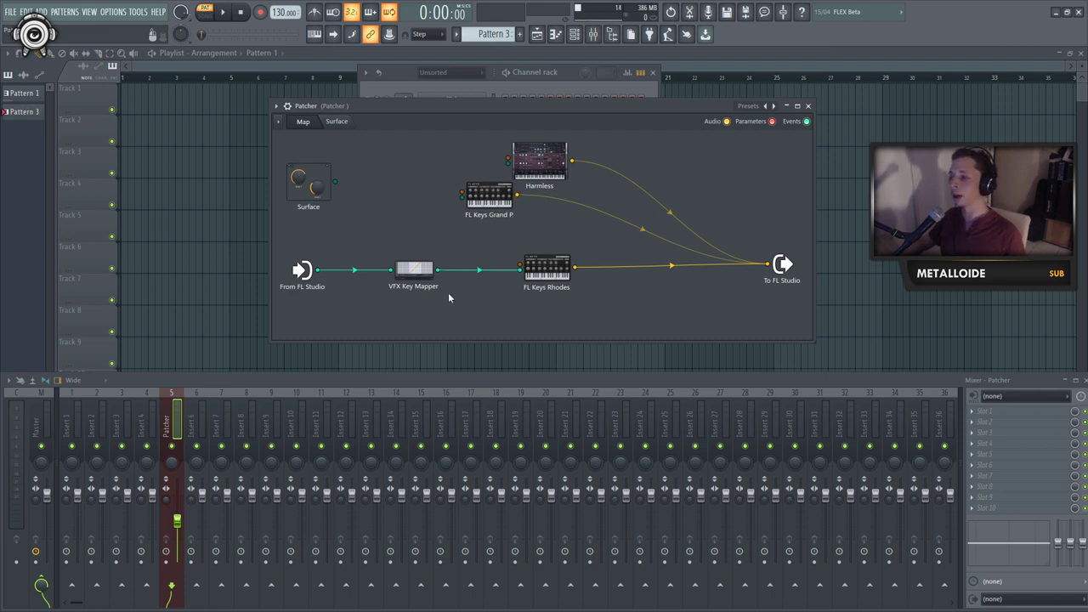
Examine the VFX Key Mapper's event outputs and its voice output connection to FL Keys Rhodes.
{"action": "right_click", "coordinate": [417, 278]}
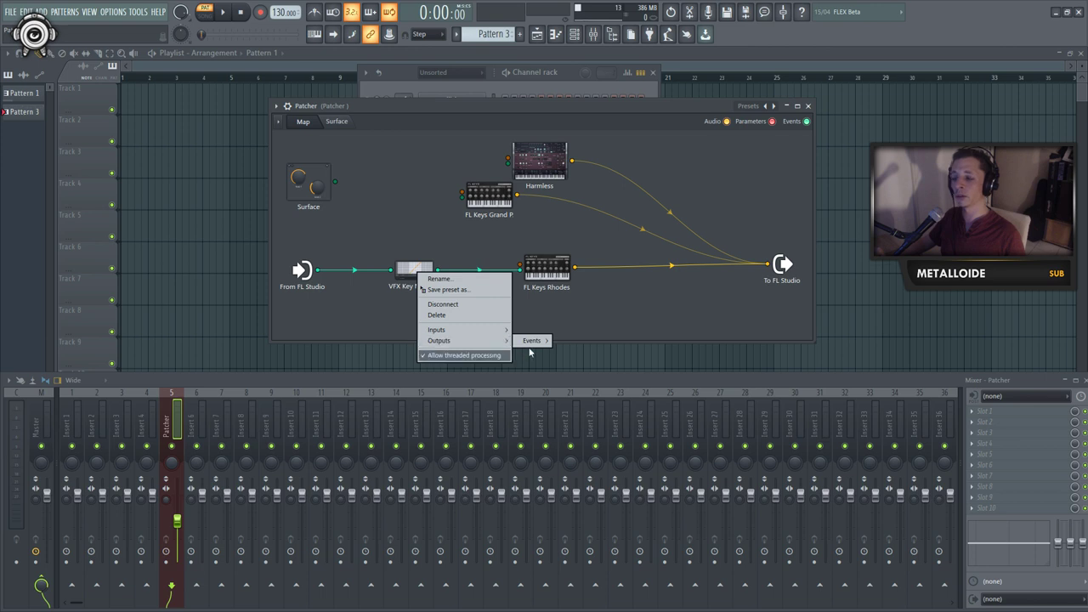
{"action": "mouse_move", "coordinate": [531, 342]}
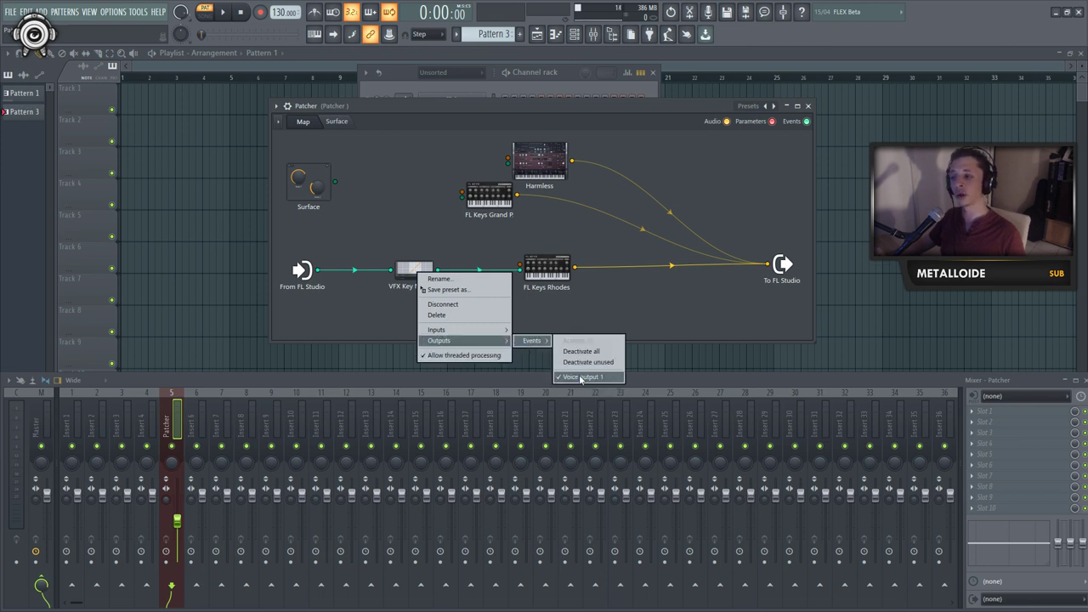
{"action": "left_click", "coordinate": [581, 377]}
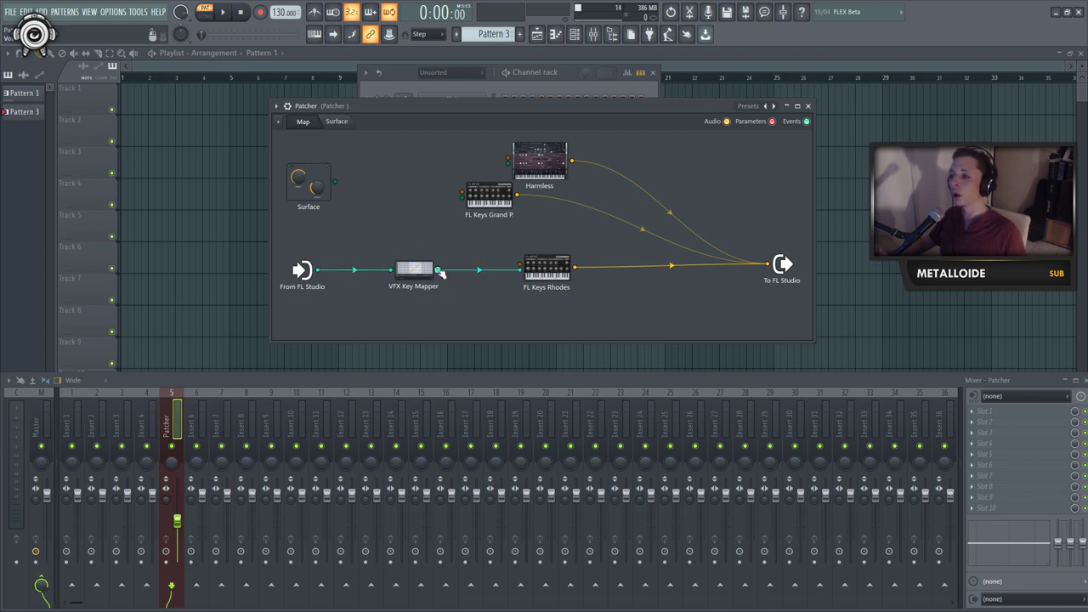
{"action": "mouse_move", "coordinate": [437, 269]}
{"action": "left_mouse_down"}
{"action": "mouse_move", "coordinate": [462, 197]}
{"action": "mouse_move", "coordinate": [441, 269]}
{"action": "left_mouse_up"}
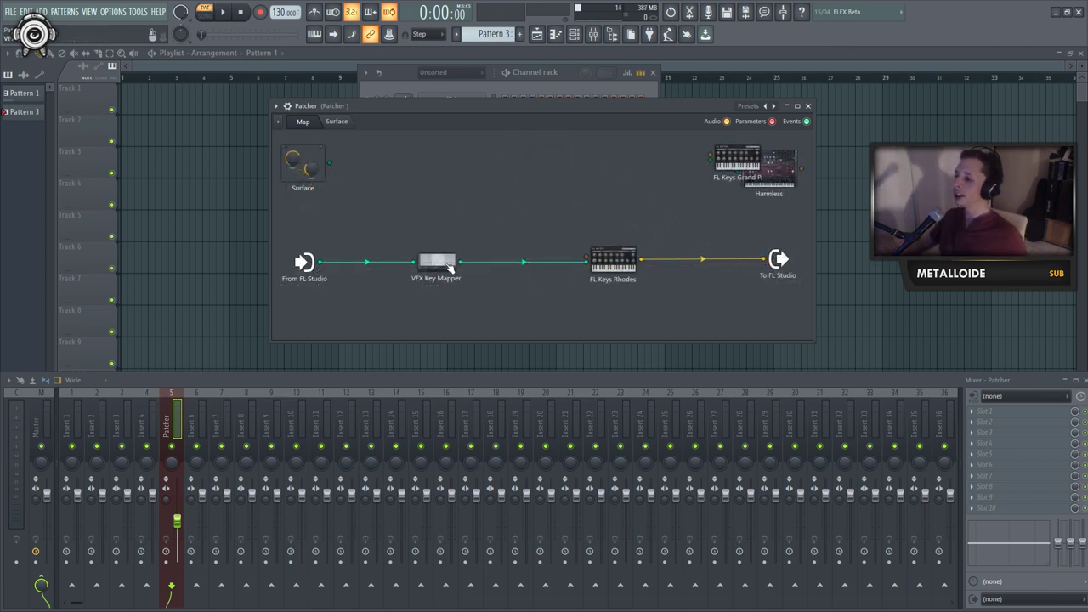
Open the VFX Key Mapper and add E and G to the C key's row so it plays a chord.
{"action": "left_click", "coordinate": [450, 267]}
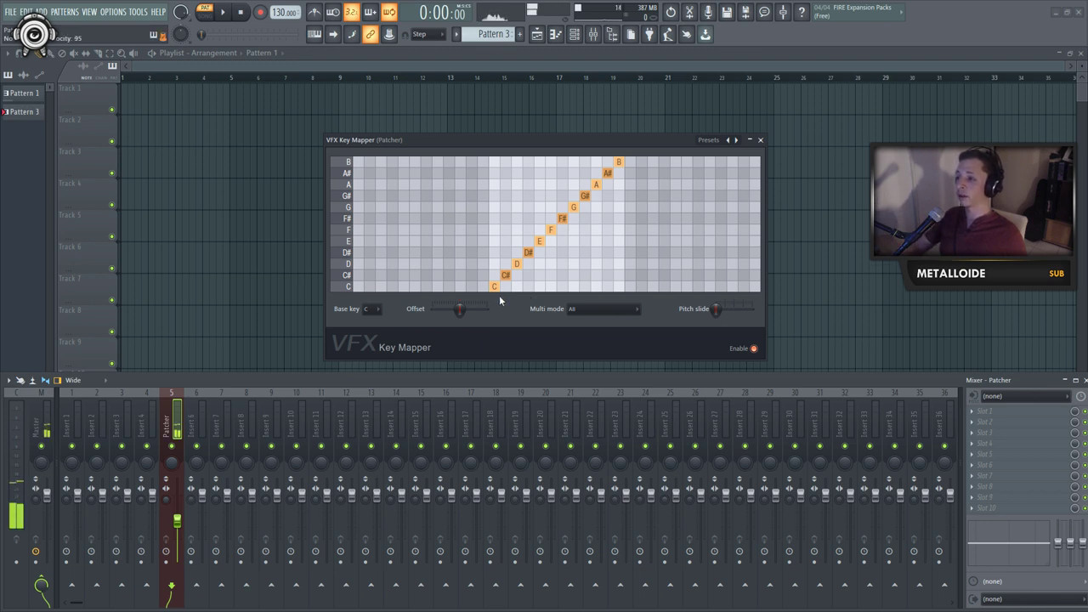
{"action": "left_click", "coordinate": [349, 291]}
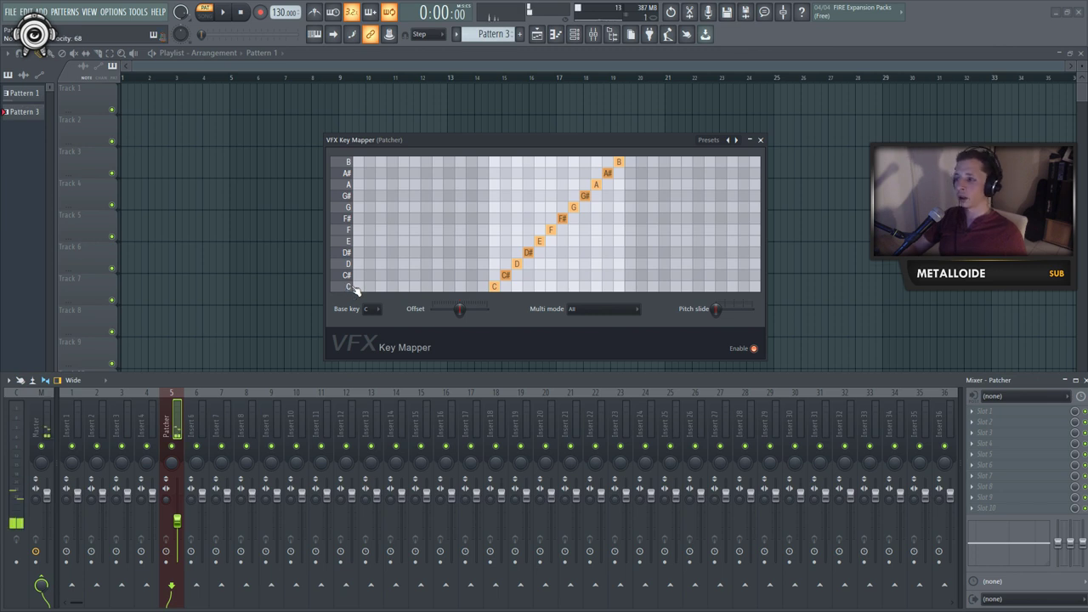
{"action": "left_click", "coordinate": [350, 292]}
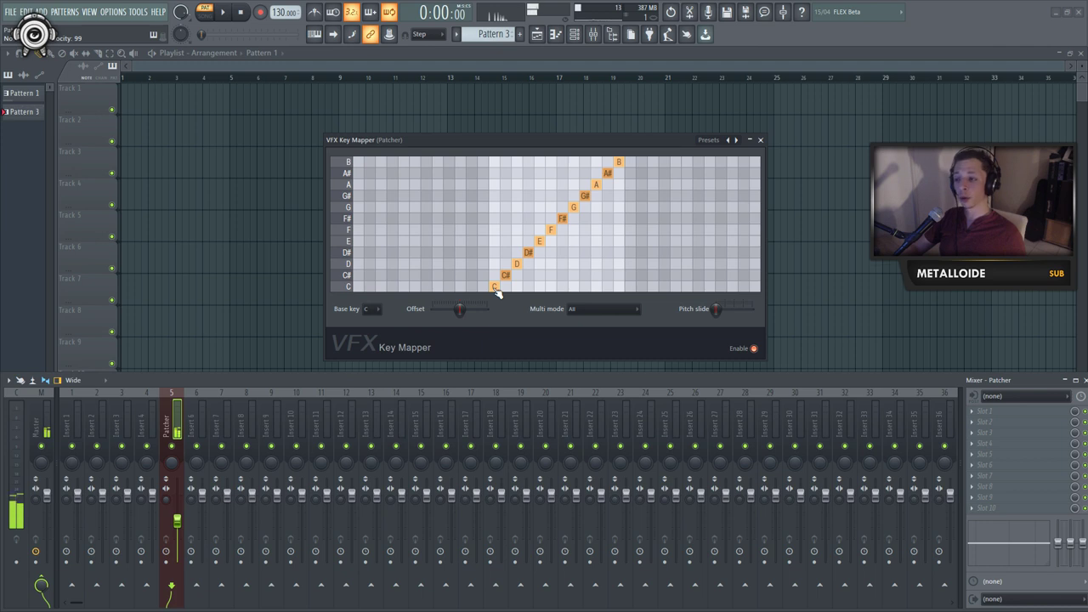
{"action": "left_click", "coordinate": [541, 288]}
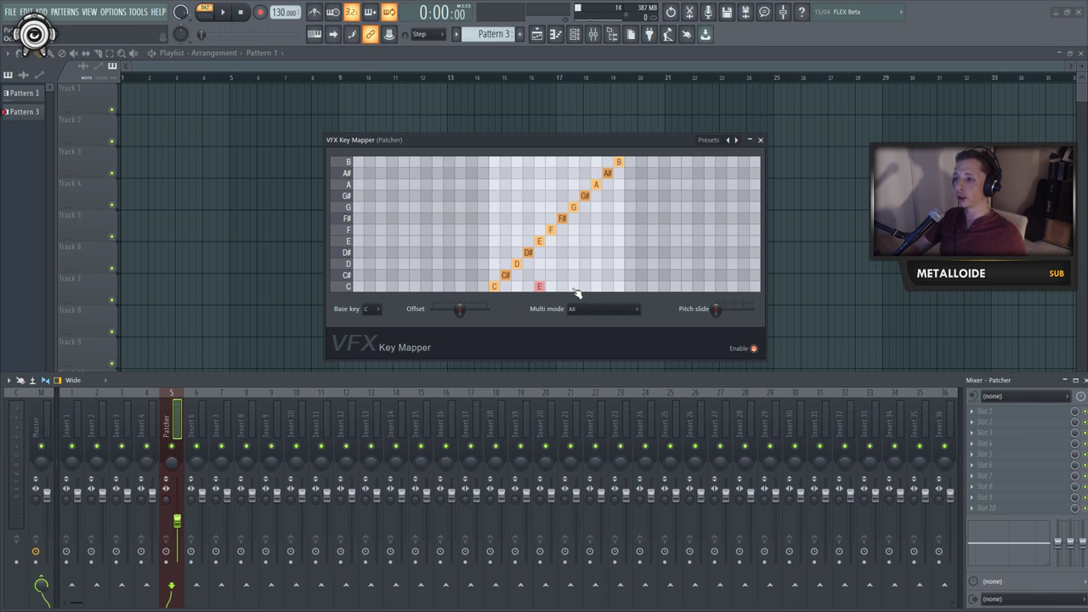
{"action": "left_click", "coordinate": [574, 288]}
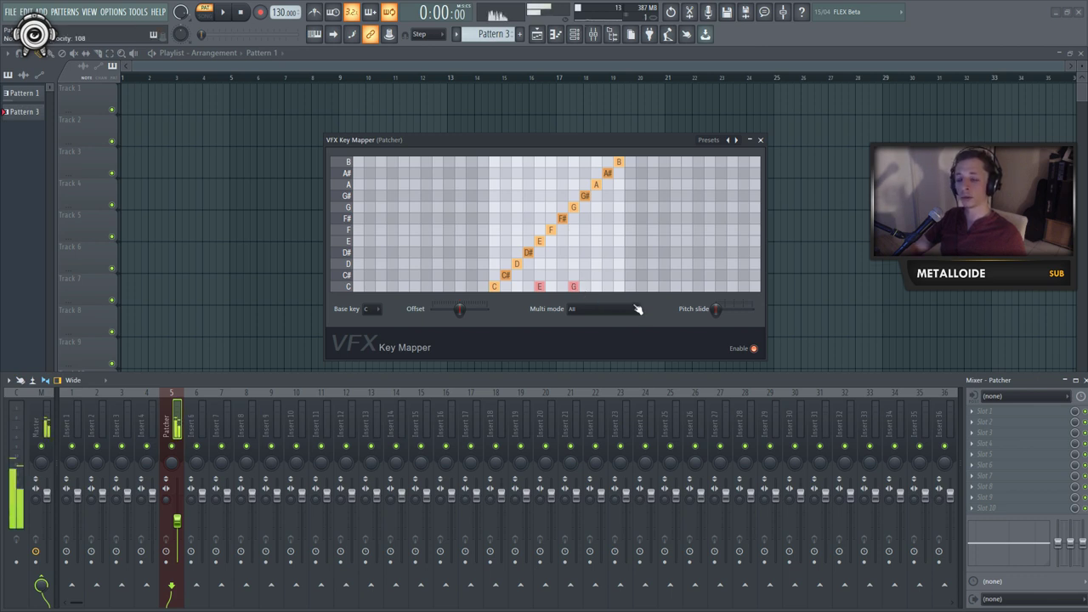
Reposition the Key Mapper window, try remapping the C key to F, G and G# in turn, and clear that mapping.
{"action": "key", "text": "F7"}
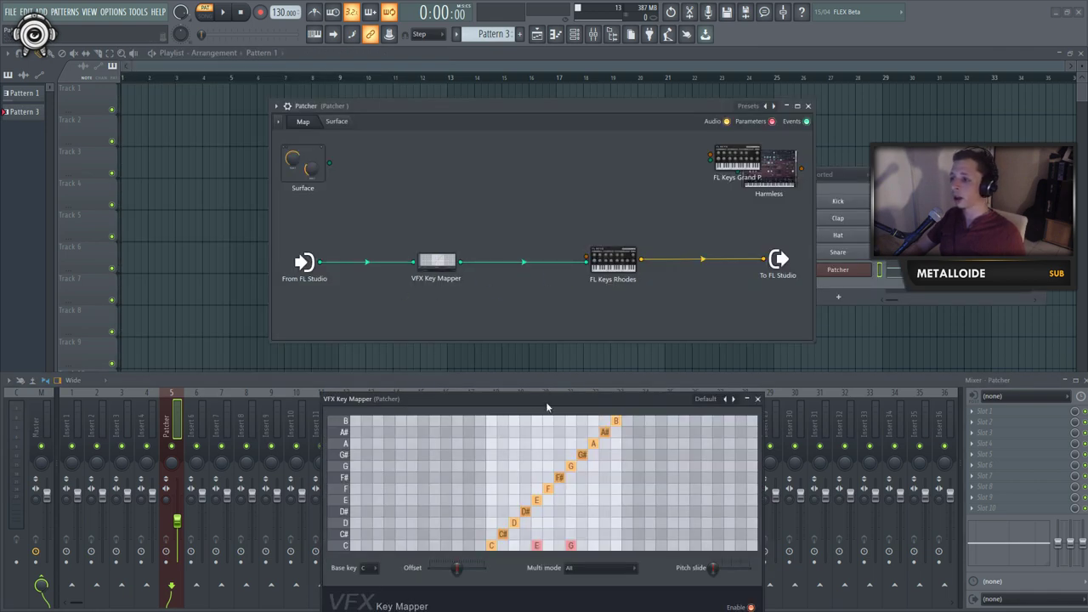
{"action": "left_click_drag", "start_coordinate": [546, 408], "coordinate": [534, 197]}
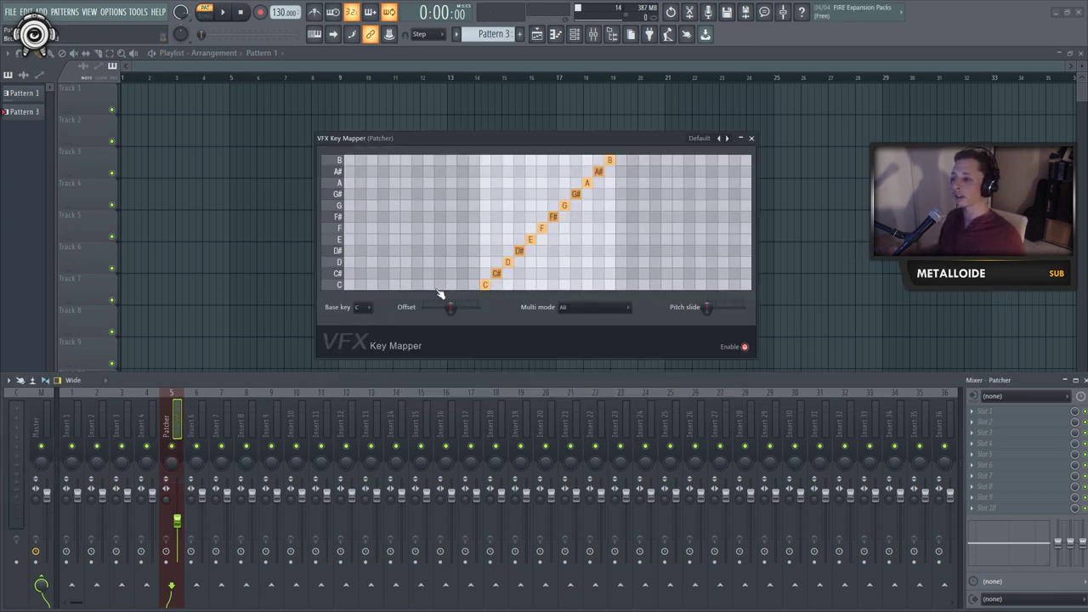
{"action": "left_click", "coordinate": [341, 287]}
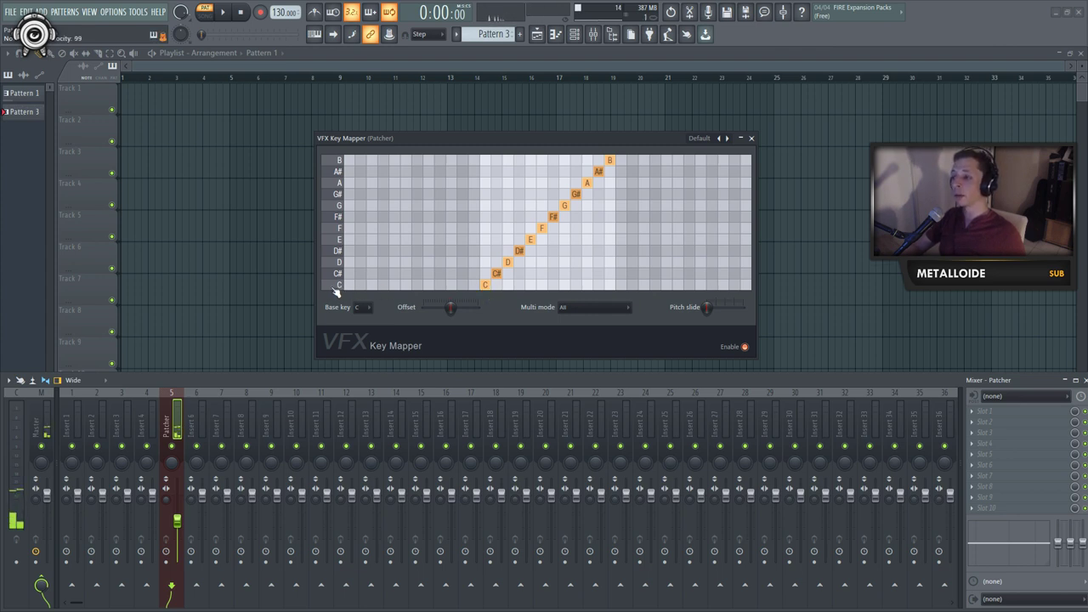
{"action": "left_click", "coordinate": [497, 286]}
{"action": "left_click", "coordinate": [544, 286]}
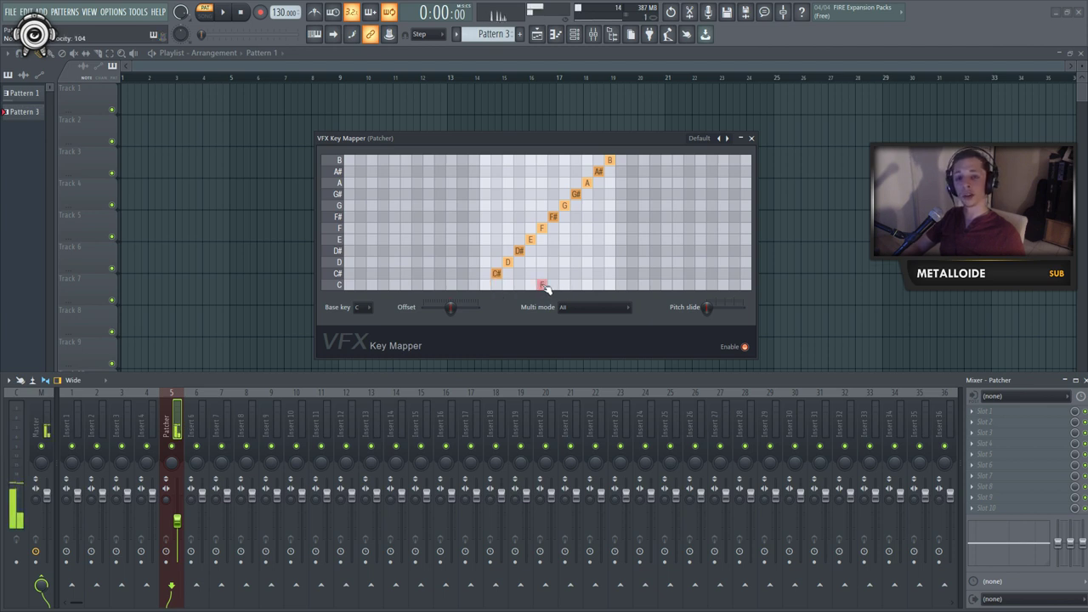
{"action": "left_click", "coordinate": [562, 287]}
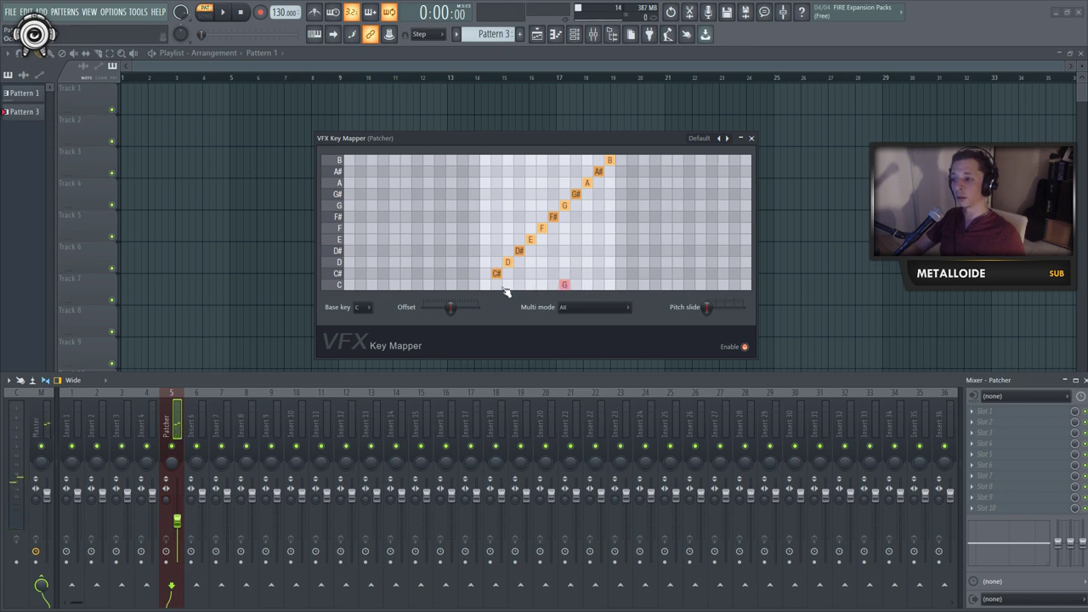
{"action": "left_click", "coordinate": [575, 285]}
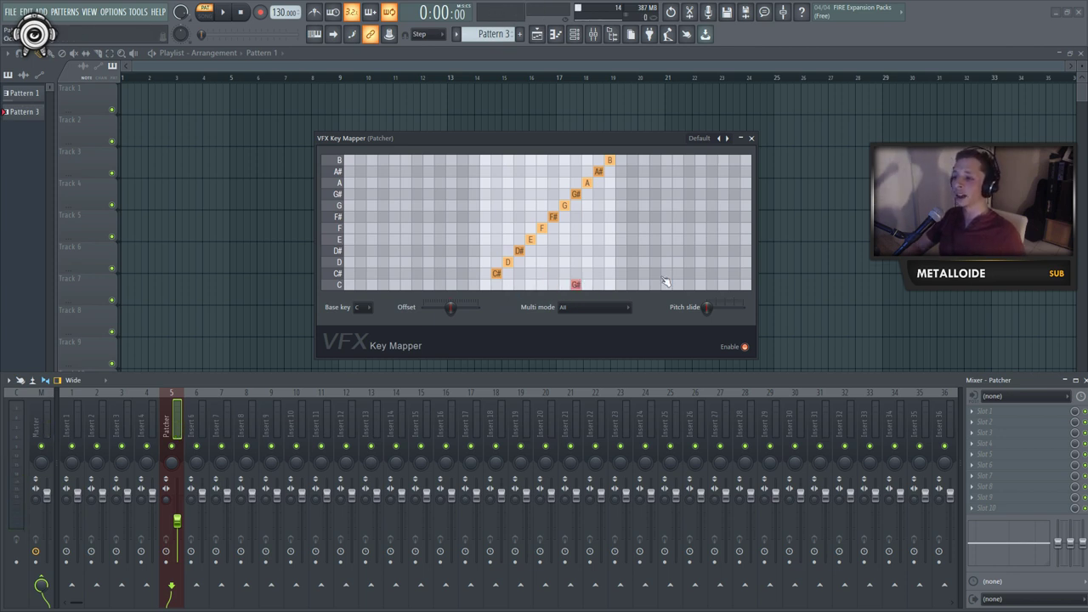
{"action": "right_click", "coordinate": [578, 286]}
Scatter random extra notes across all the key rows of the Key Mapper grid.
{"action": "left_click", "coordinate": [633, 194]}
{"action": "left_click", "coordinate": [678, 183]}
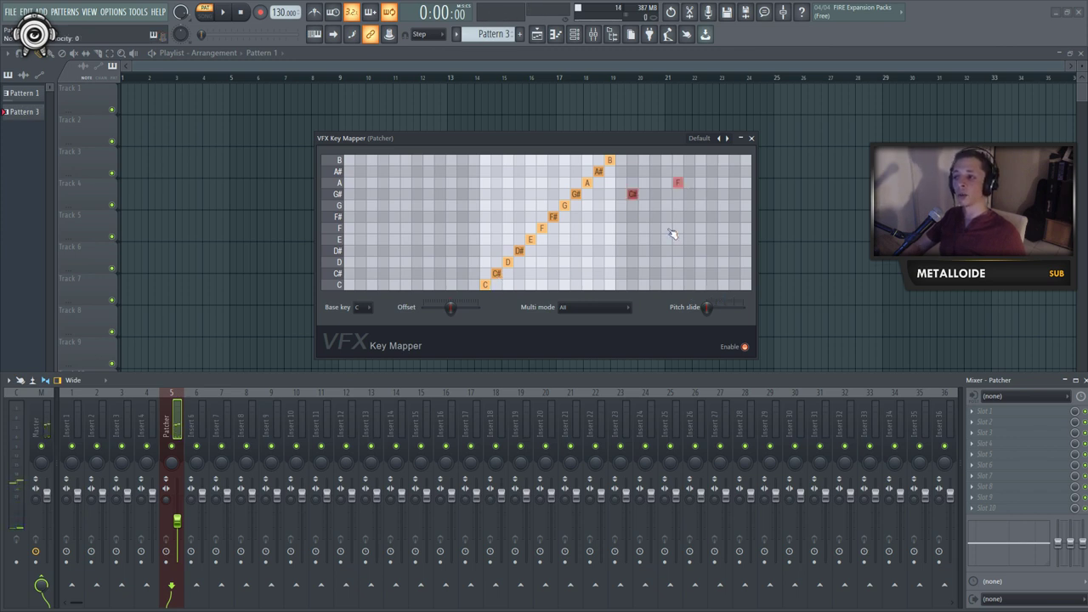
{"action": "left_click", "coordinate": [667, 228]}
{"action": "left_click", "coordinate": [564, 262]}
{"action": "left_click", "coordinate": [507, 250]}
{"action": "left_click", "coordinate": [485, 183]}
{"action": "left_click", "coordinate": [428, 240]}
{"action": "left_click", "coordinate": [486, 274]}
{"action": "left_click", "coordinate": [678, 240]}
{"action": "left_click", "coordinate": [519, 182]}
{"action": "left_click", "coordinate": [462, 216]}
{"action": "left_click", "coordinate": [507, 251]}
{"action": "left_click", "coordinate": [542, 217]}
{"action": "left_click", "coordinate": [486, 206]}
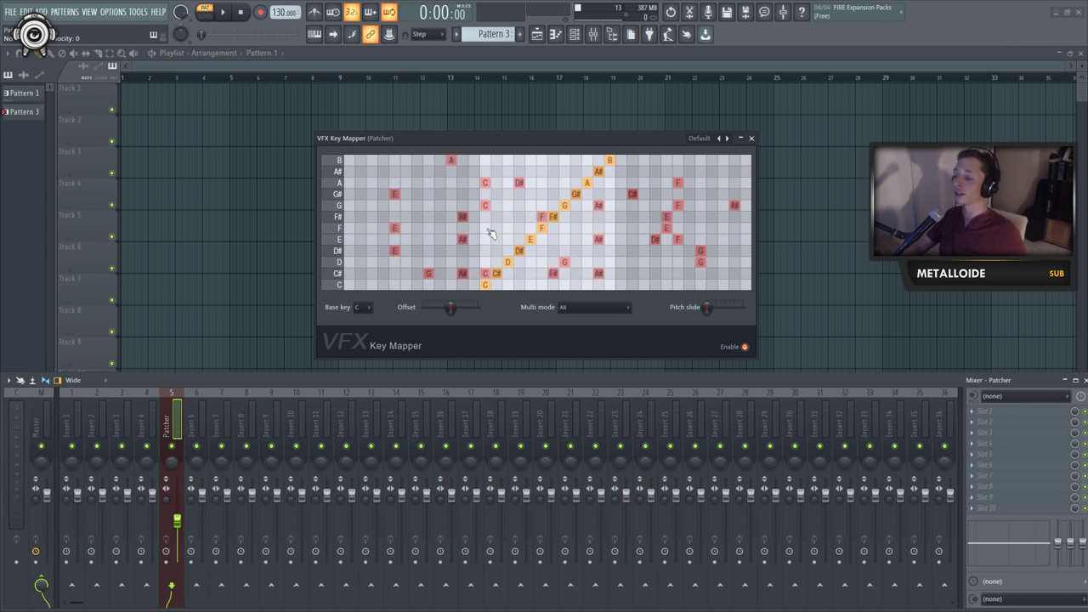
{"action": "left_click", "coordinate": [486, 228]}
{"action": "left_click", "coordinate": [633, 262]}
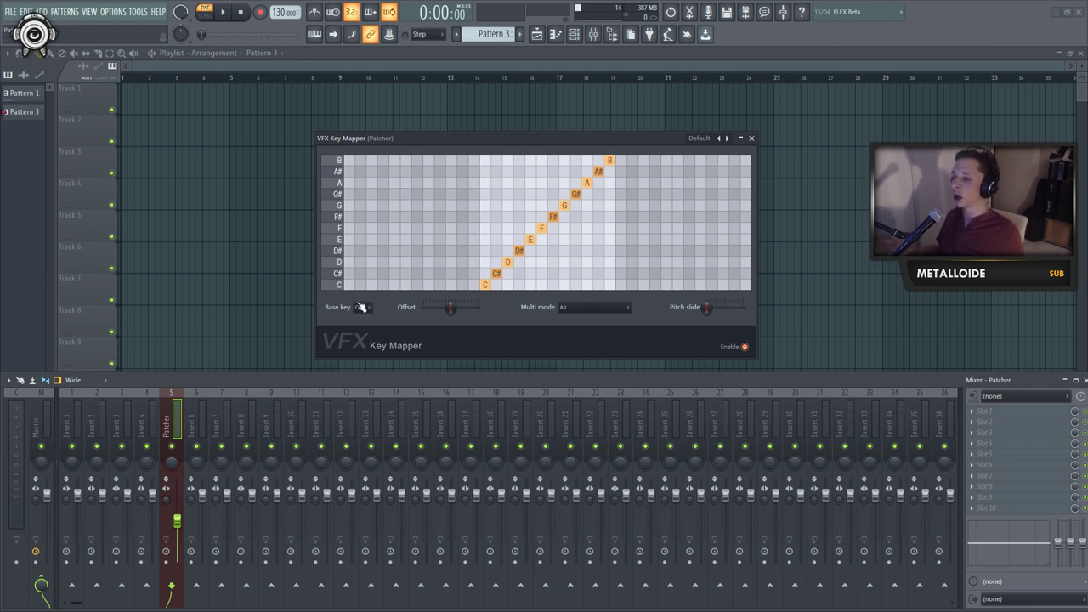
Try D as the Key Mapper's base key.
{"action": "left_click", "coordinate": [363, 308]}
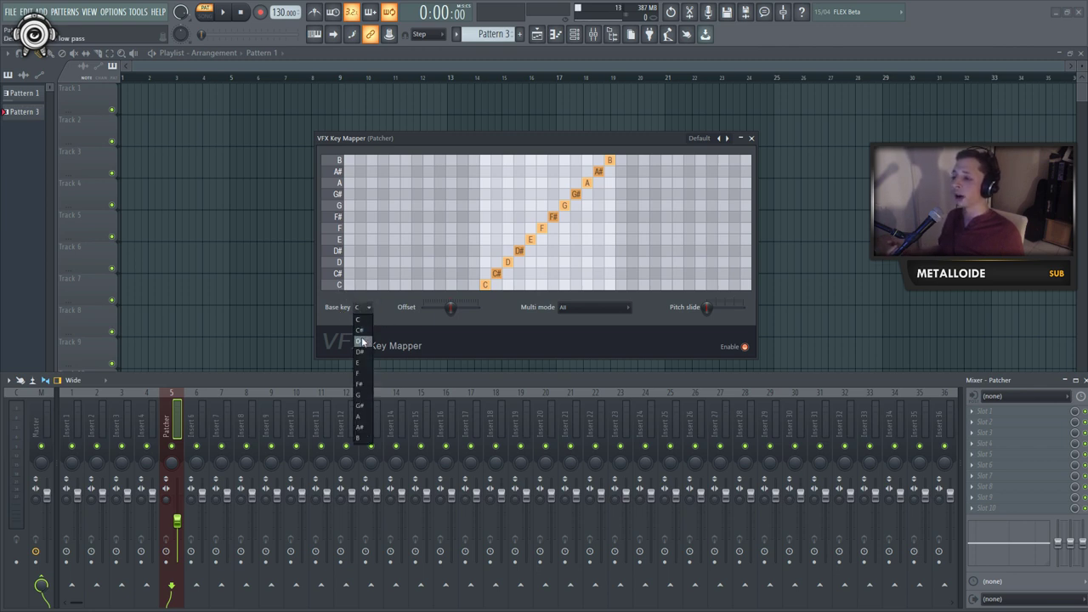
{"action": "left_click", "coordinate": [364, 341]}
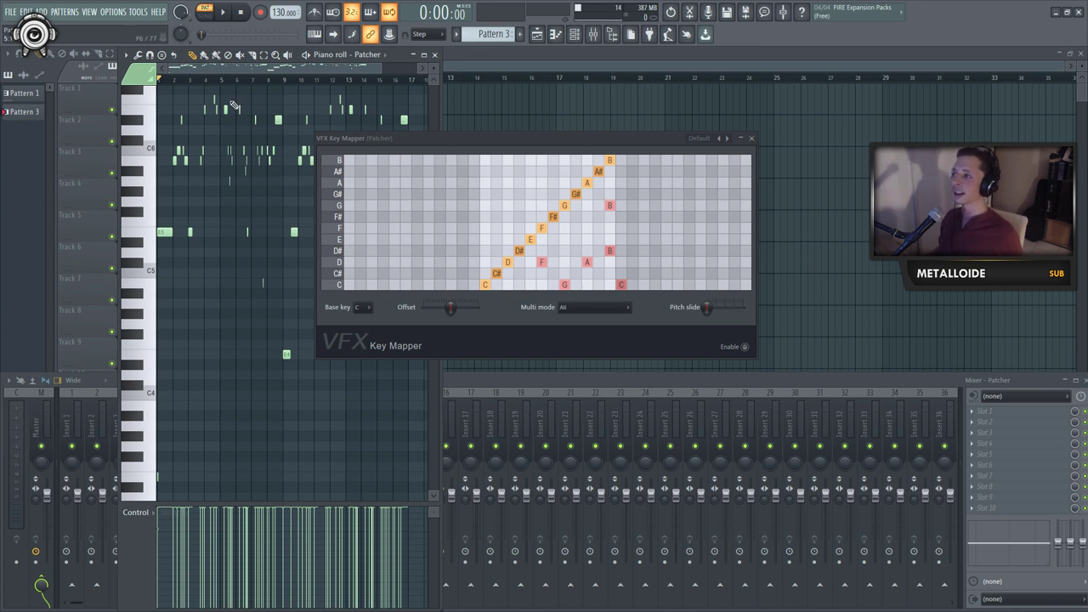
Play Pattern 3 with the Key Mapper disabled and again with it enabled to compare the sound.
{"action": "left_click", "coordinate": [224, 13]}
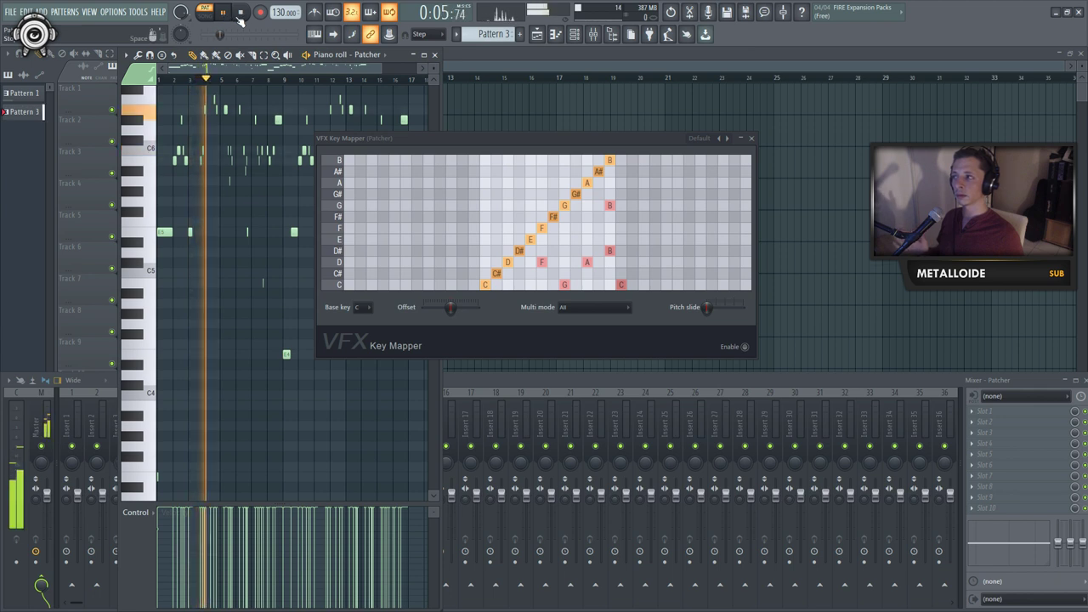
{"action": "left_click", "coordinate": [241, 14]}
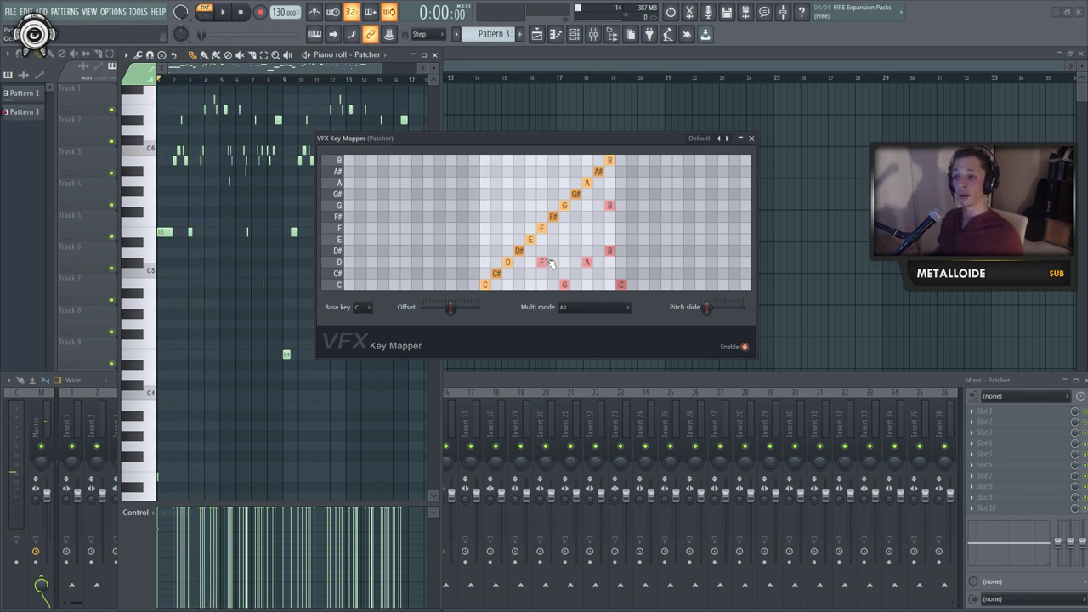
{"action": "left_click", "coordinate": [226, 13]}
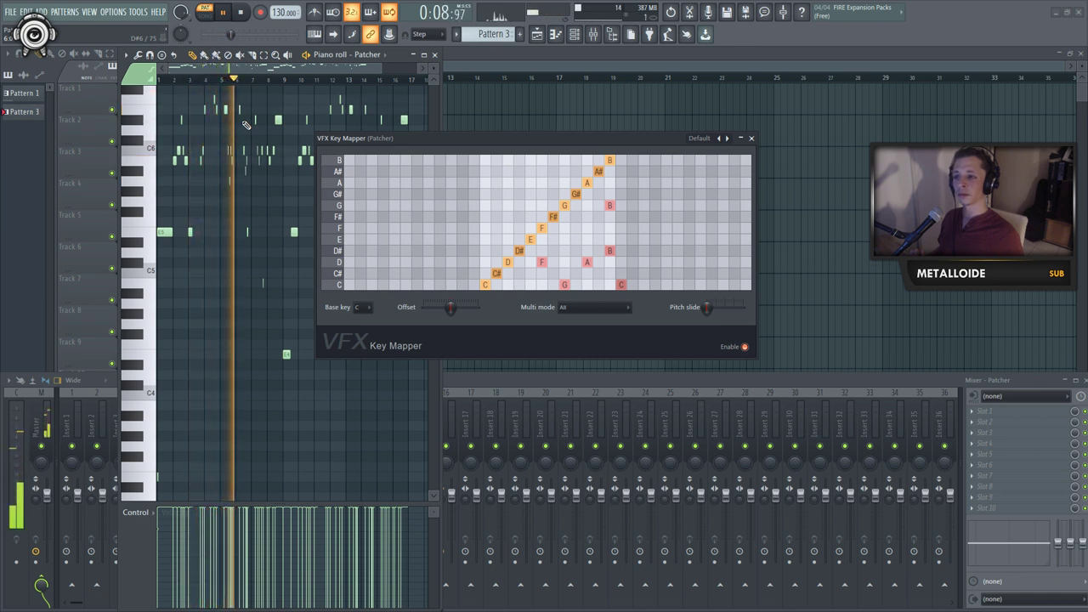
{"action": "left_click", "coordinate": [240, 26]}
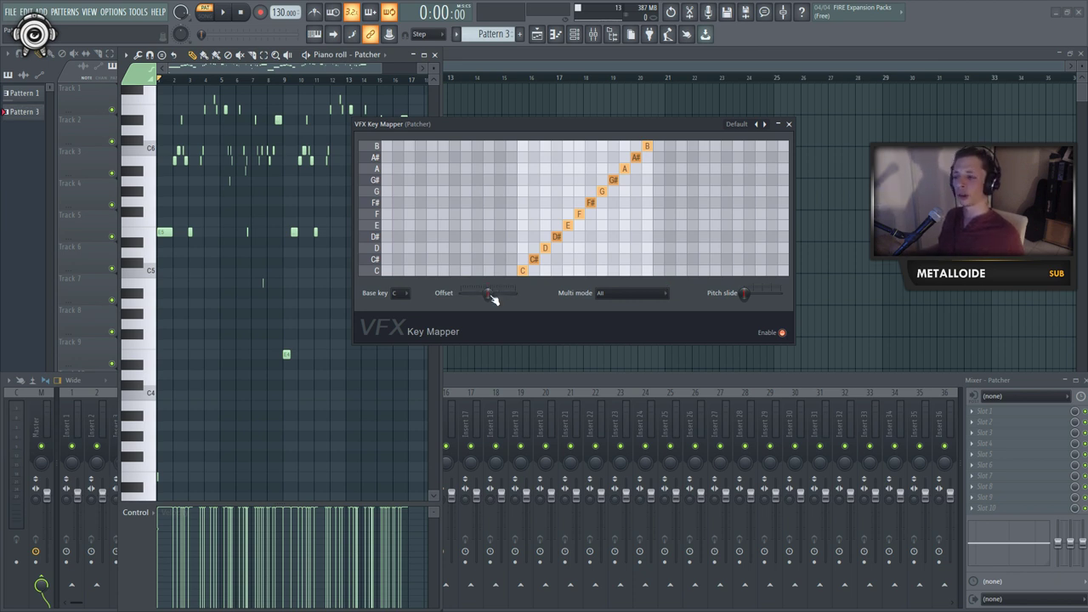
Try the Key Mapper's offset control and raise the pitch slide to its maximum.
{"action": "mouse_move", "coordinate": [493, 300]}
{"action": "left_mouse_down"}
{"action": "mouse_move", "coordinate": [460, 299]}
{"action": "mouse_move", "coordinate": [488, 293]}
{"action": "left_mouse_up"}
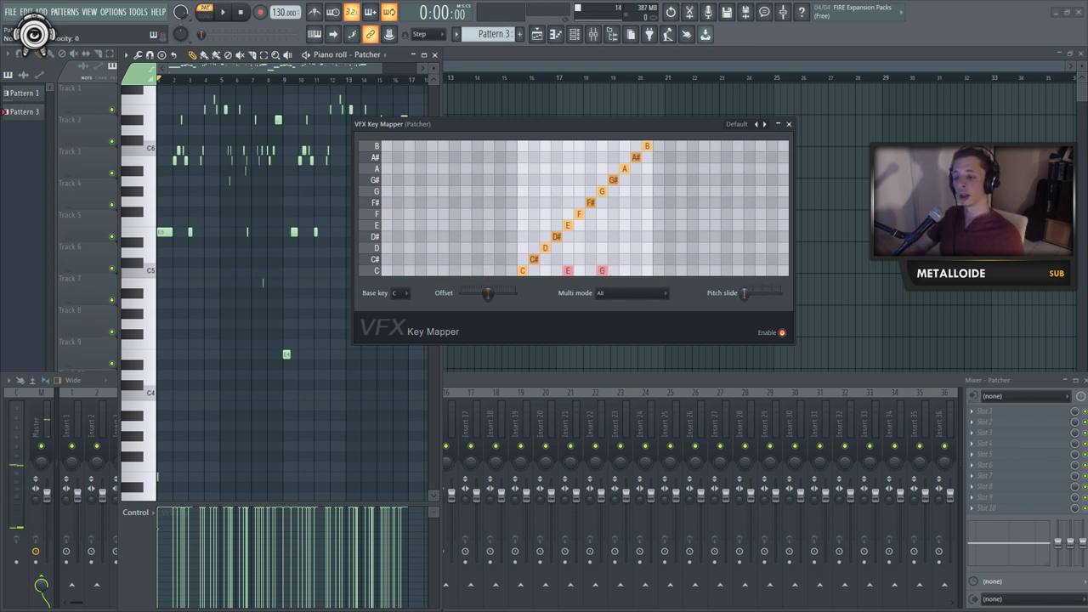
{"action": "mouse_move", "coordinate": [754, 298]}
{"action": "left_mouse_down"}
{"action": "mouse_move", "coordinate": [782, 297]}
{"action": "mouse_move", "coordinate": [768, 294]}
{"action": "left_mouse_up"}
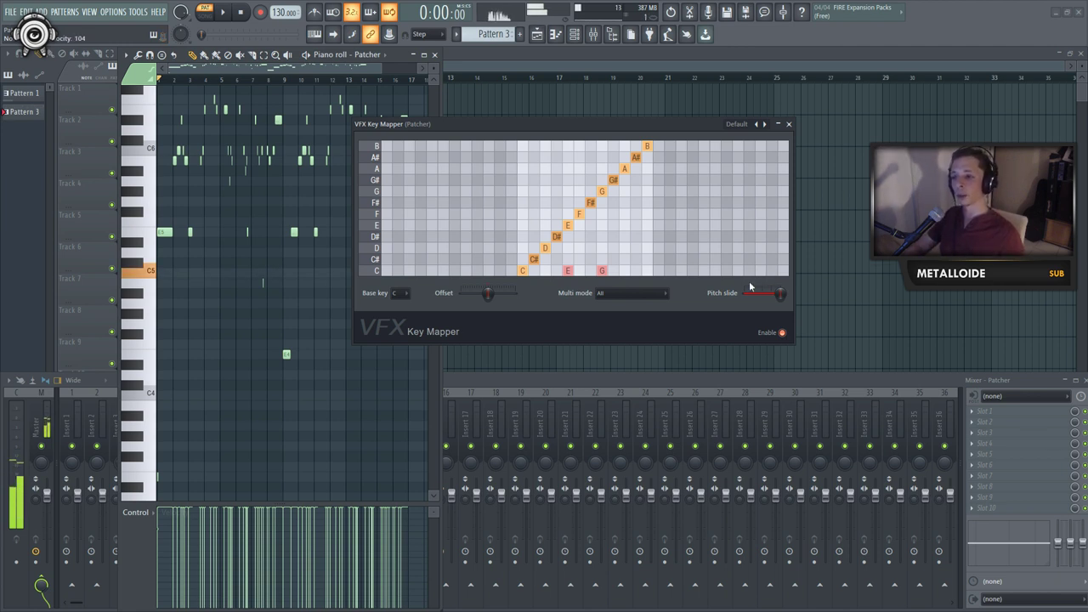
Return the Key Mapper's pitch slide to its minimum and add a higher-octave C to the C row's chord, keeping multi mode All.
{"action": "left_click_drag", "start_coordinate": [769, 288], "coordinate": [748, 301]}
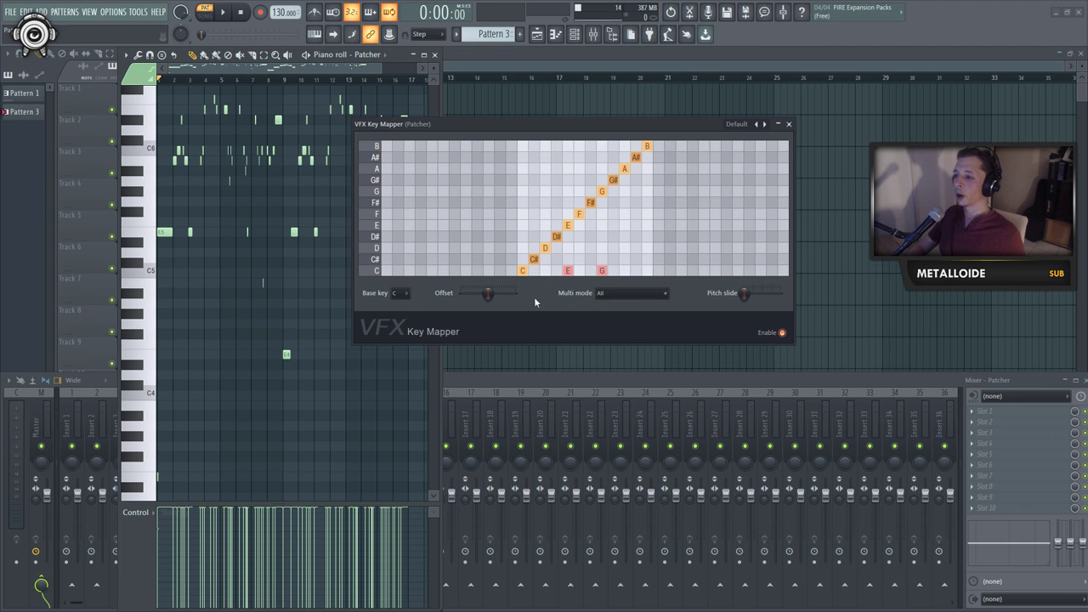
{"action": "left_click", "coordinate": [627, 295]}
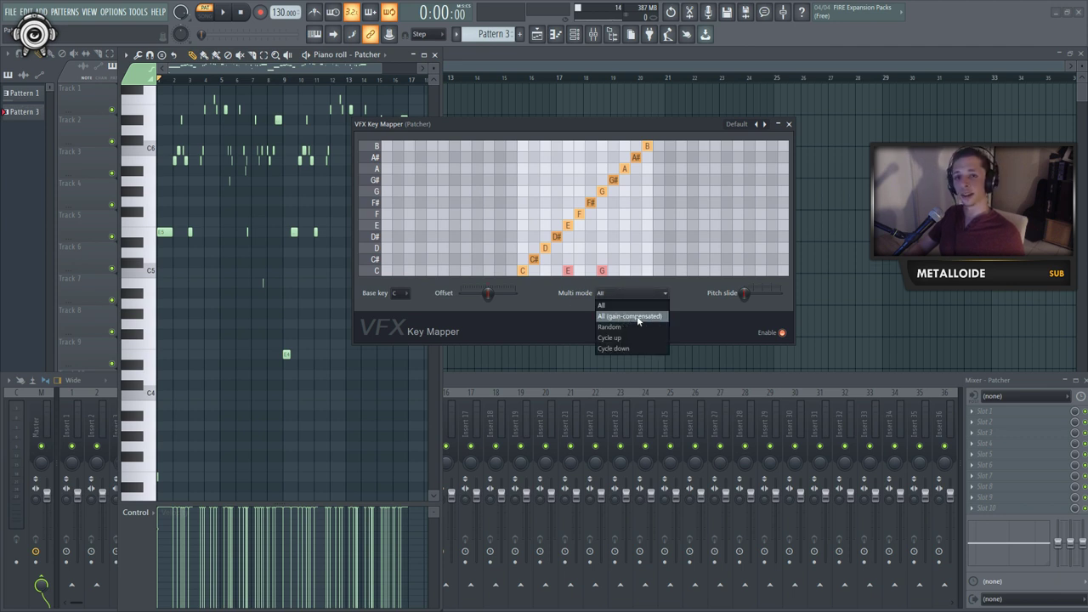
{"action": "left_click", "coordinate": [621, 303]}
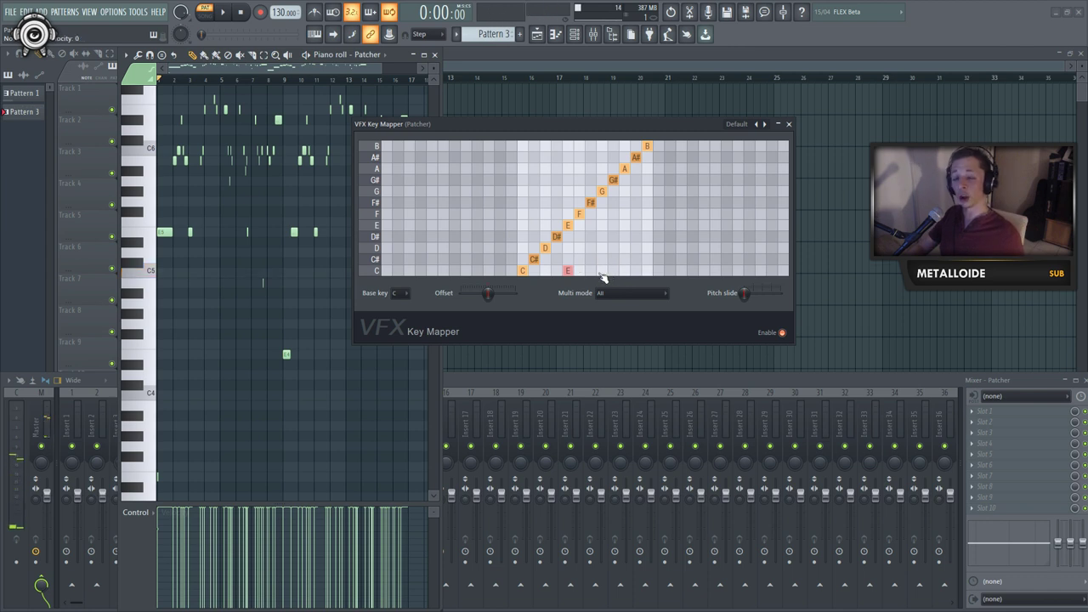
{"action": "left_click", "coordinate": [660, 271]}
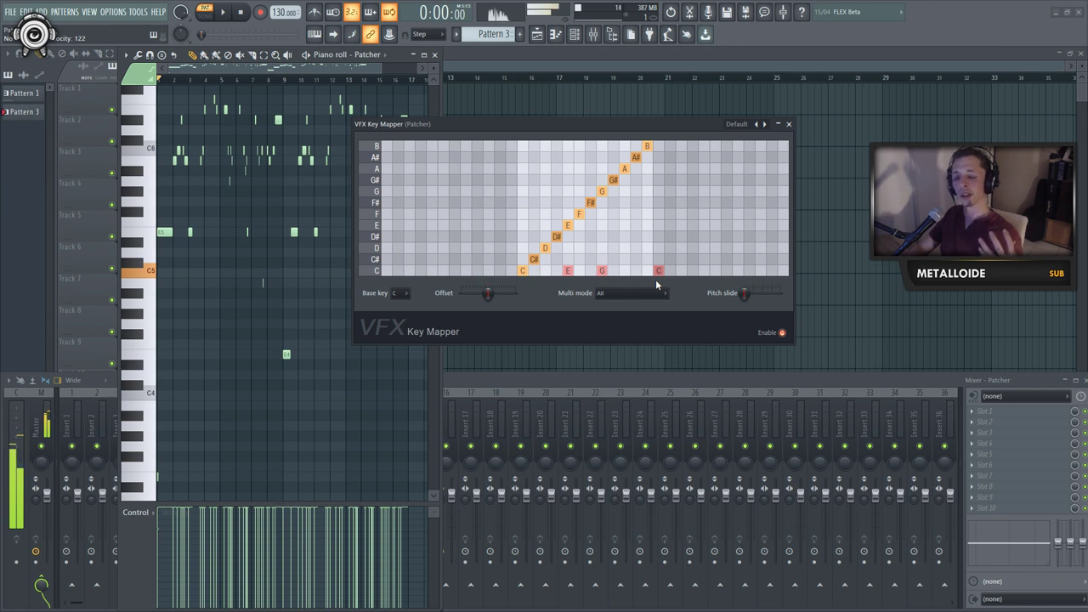
Try the All (gain-compensated) multi mode for the C row's chord and switch it to Random.
{"action": "left_click", "coordinate": [643, 293]}
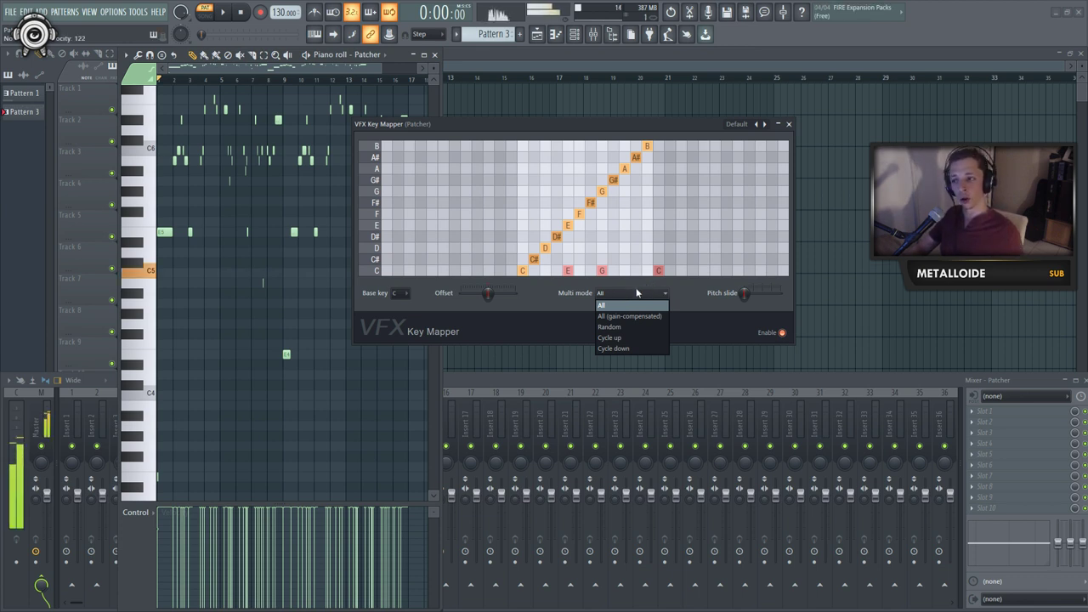
{"action": "left_click", "coordinate": [626, 316]}
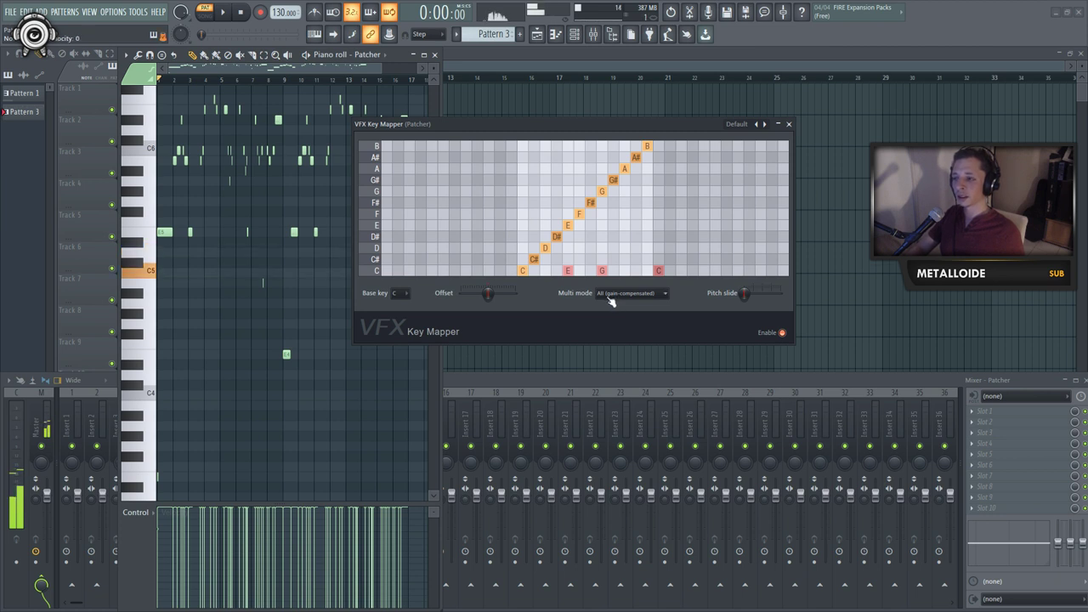
{"action": "left_click", "coordinate": [610, 296]}
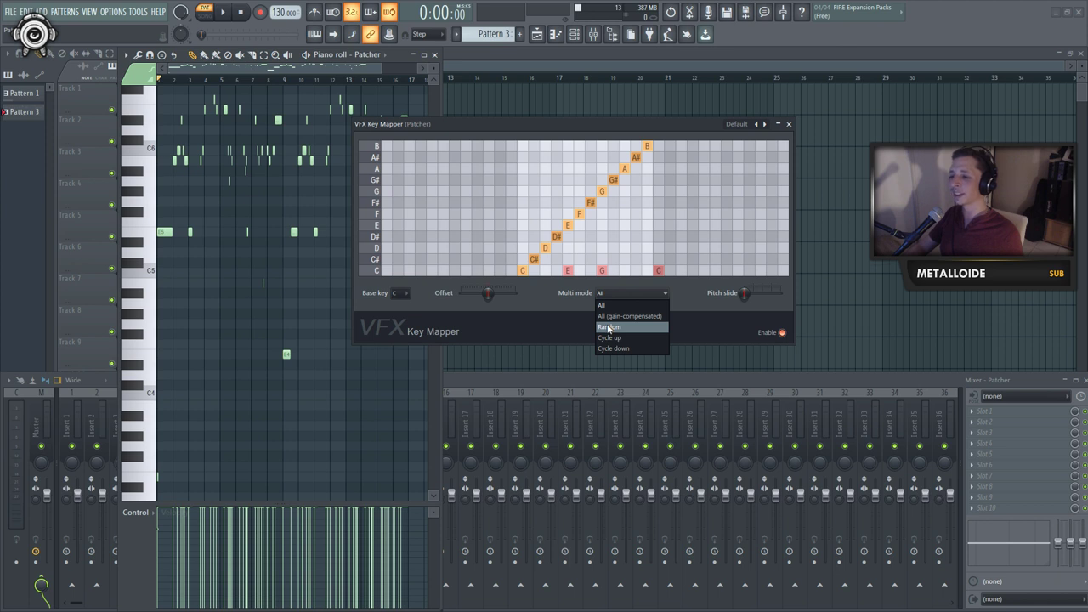
{"action": "left_click", "coordinate": [609, 328]}
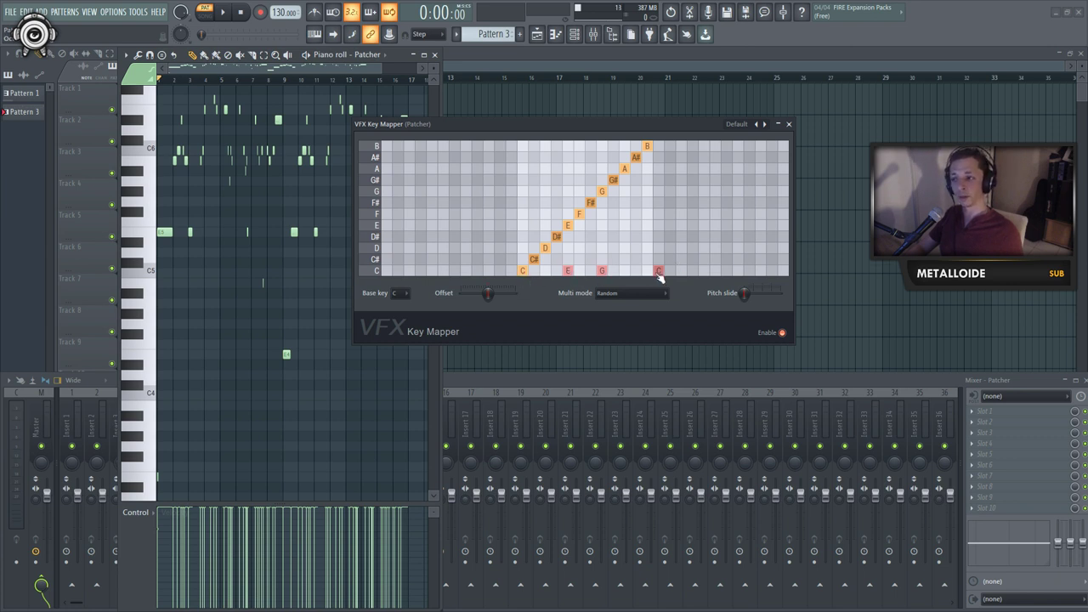
{"action": "left_click", "coordinate": [639, 293]}
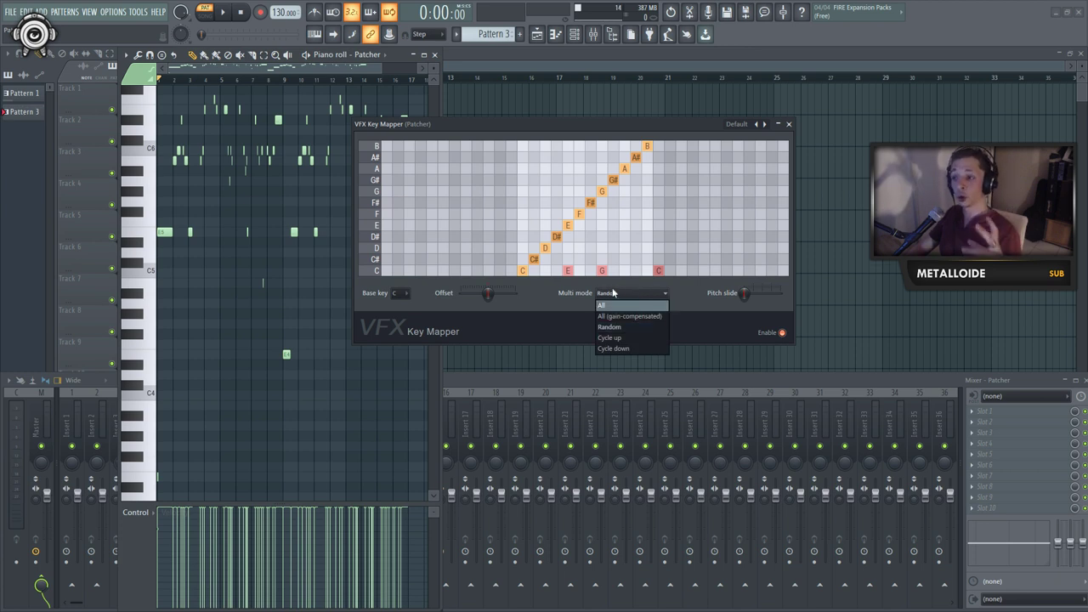
{"action": "left_click", "coordinate": [527, 311]}
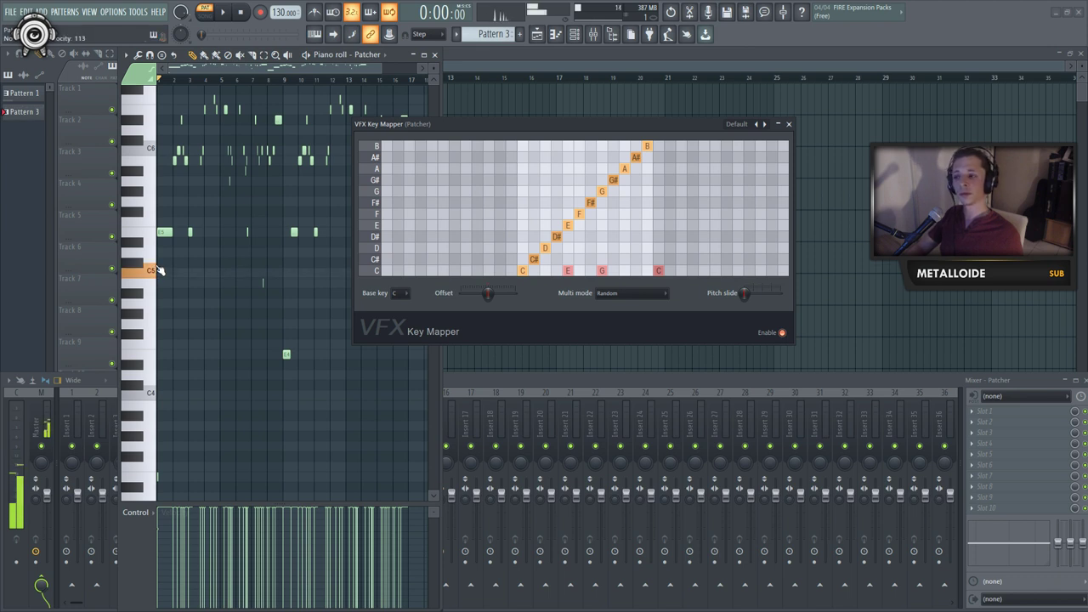
Try the Cycle up and Cycle down multi modes on the C row's chord.
{"action": "left_click", "coordinate": [631, 292]}
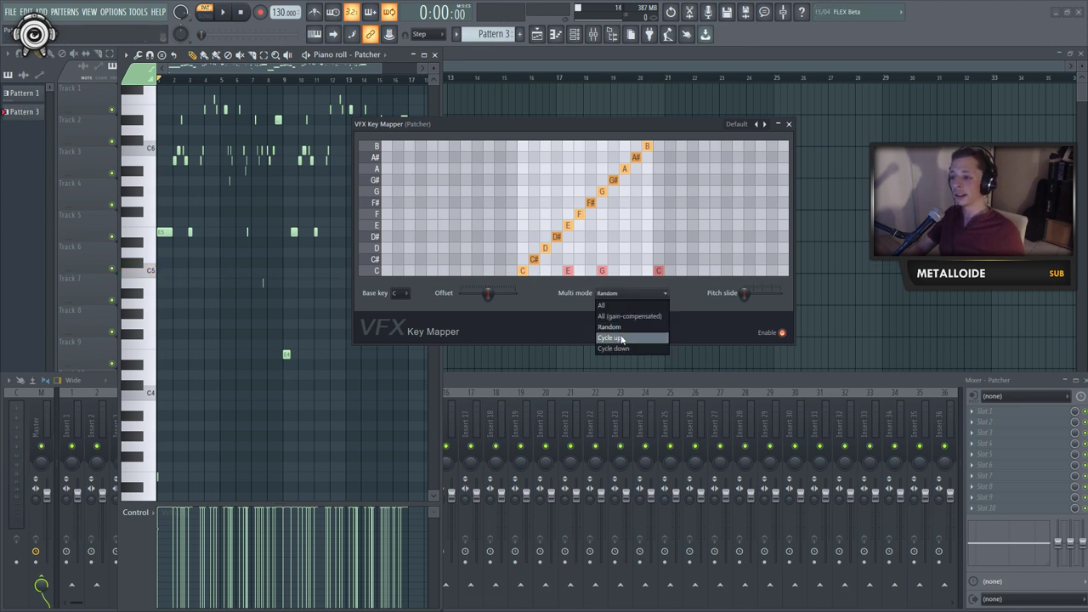
{"action": "left_click", "coordinate": [621, 338]}
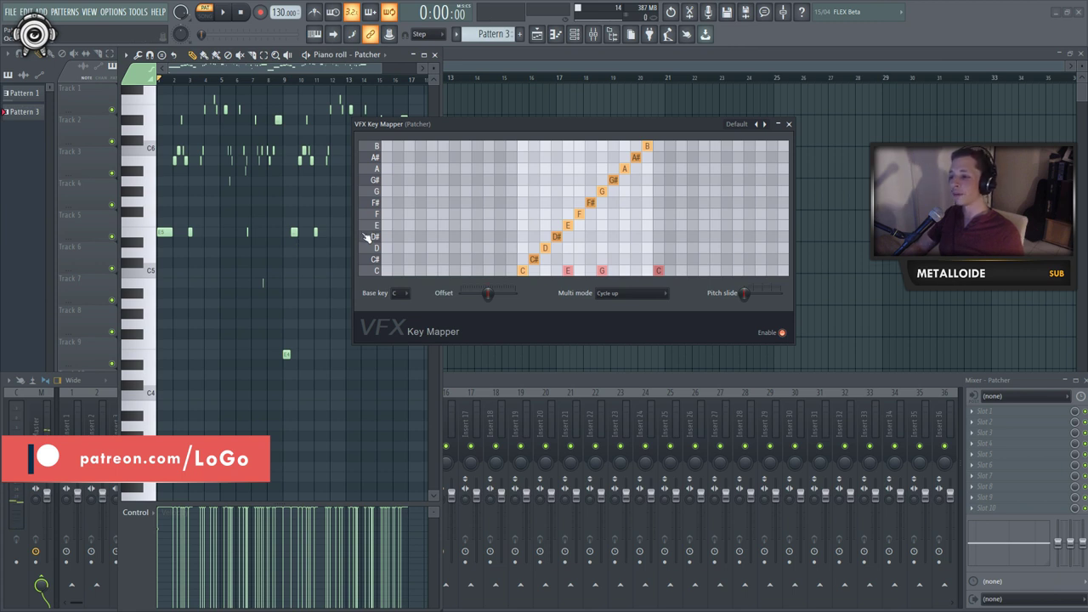
{"action": "left_click", "coordinate": [629, 292]}
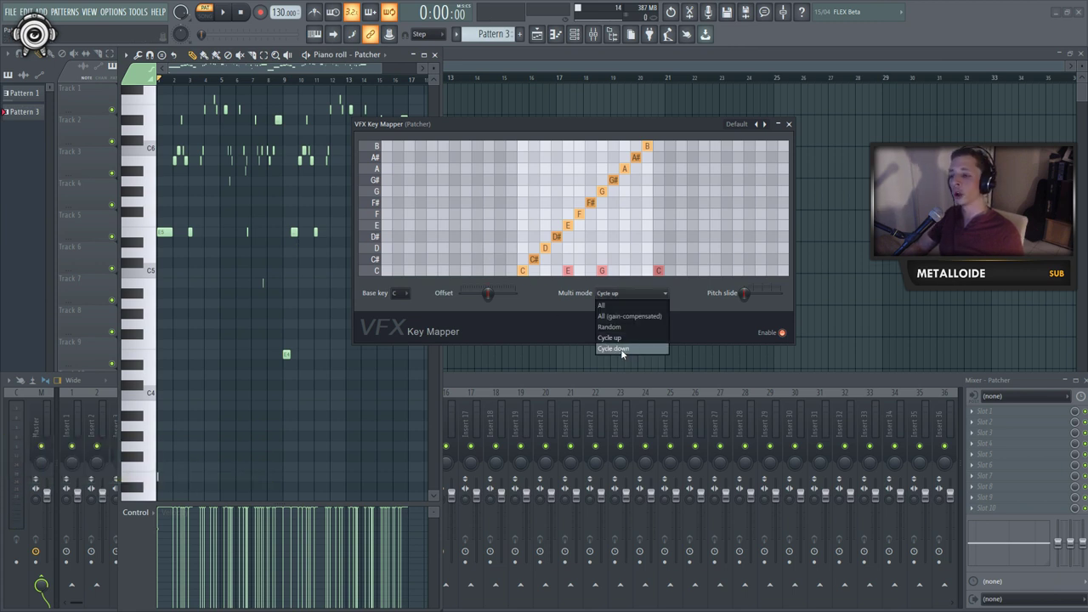
{"action": "left_click", "coordinate": [618, 349]}
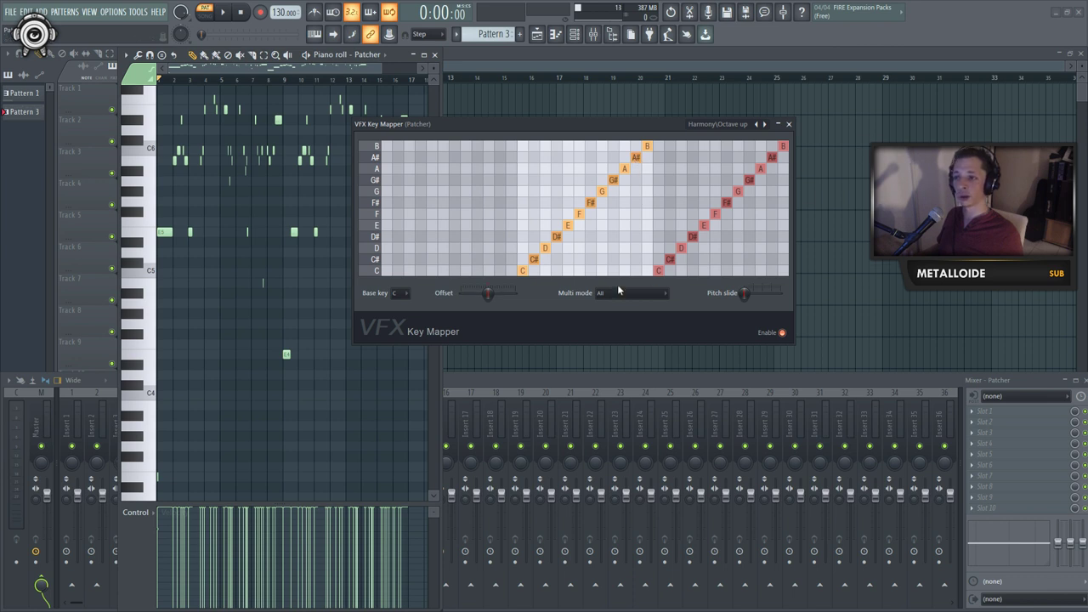
Set the Octave up preset's multi mode to Random and play Pattern 3 with lower-octave notes added to every key row.
{"action": "left_click", "coordinate": [646, 292]}
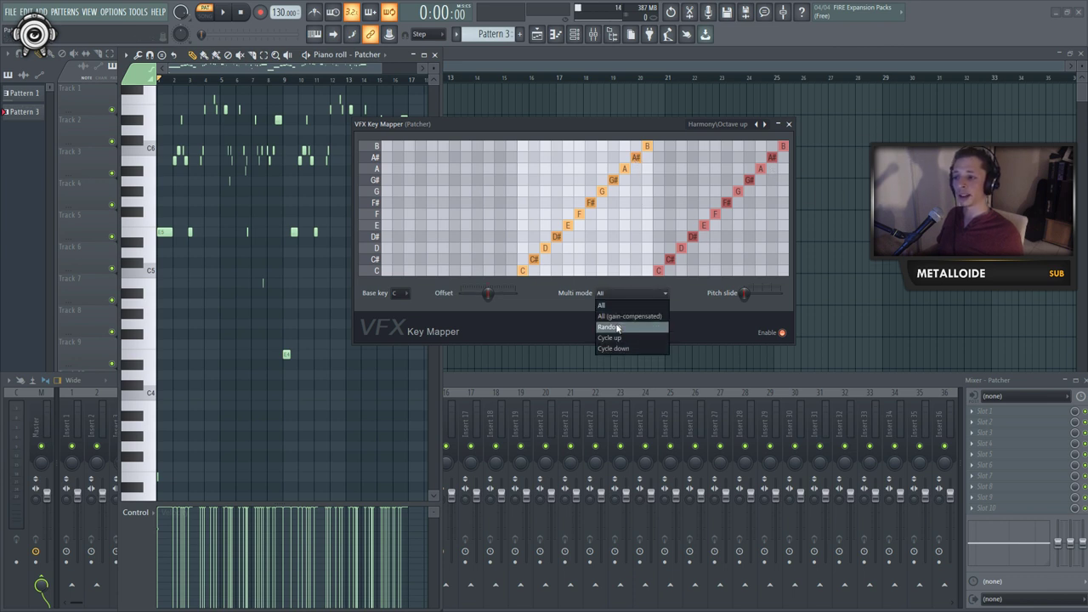
{"action": "left_click", "coordinate": [610, 326]}
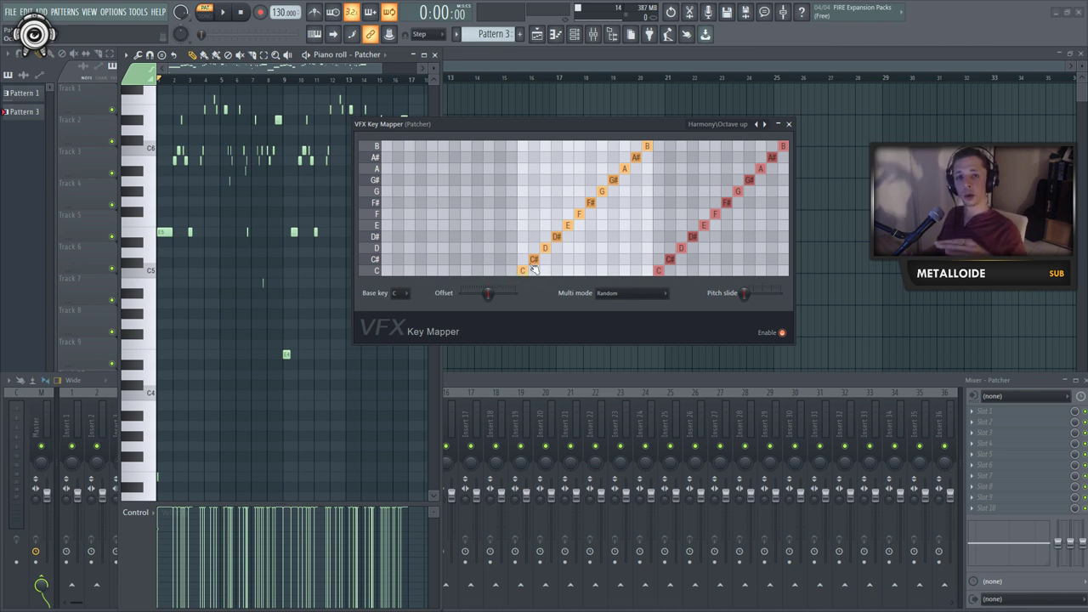
{"action": "left_click", "coordinate": [225, 13]}
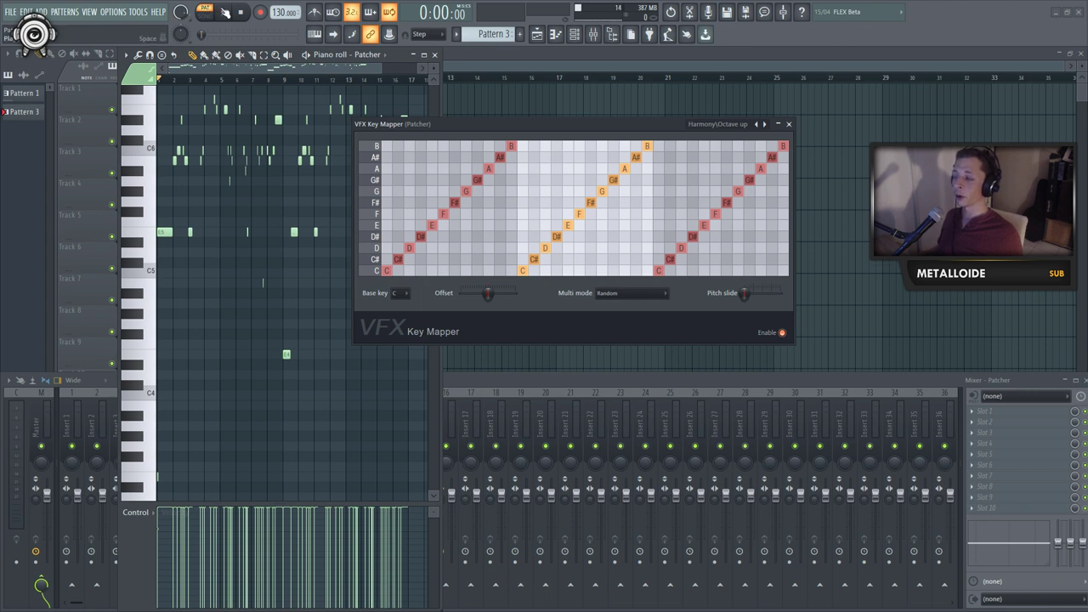
{"action": "key", "text": "space"}
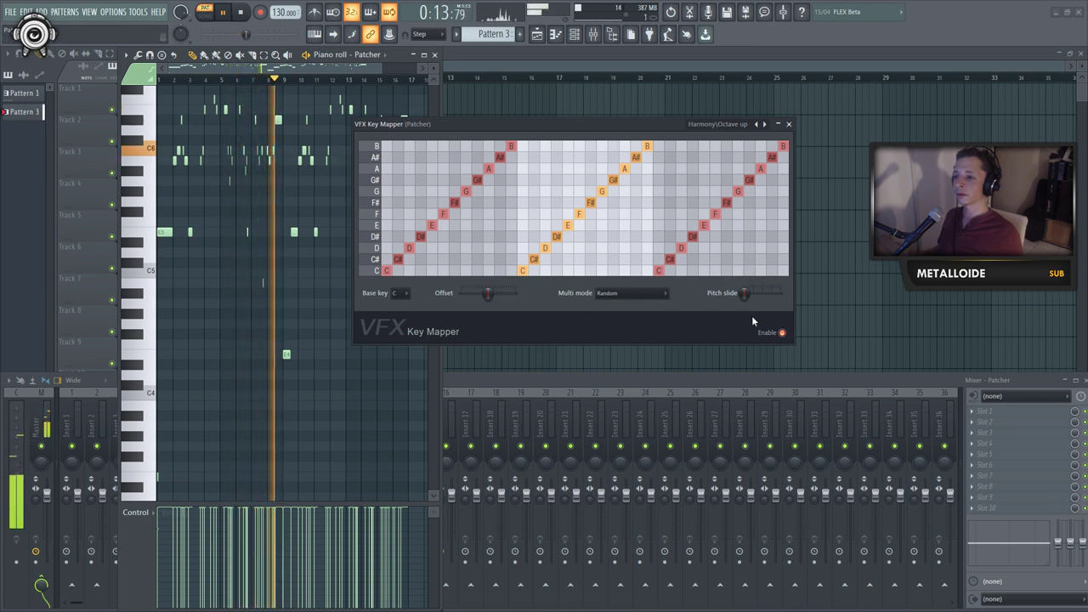
{"action": "key", "text": "space"}
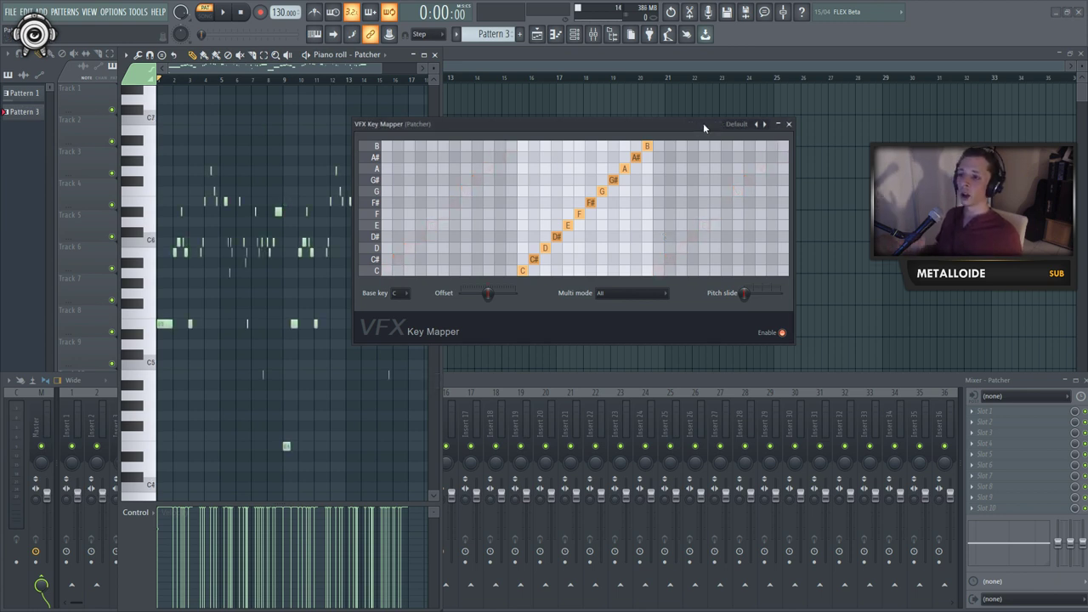
{"action": "left_click", "coordinate": [745, 126]}
{"action": "mouse_move", "coordinate": [768, 153]}
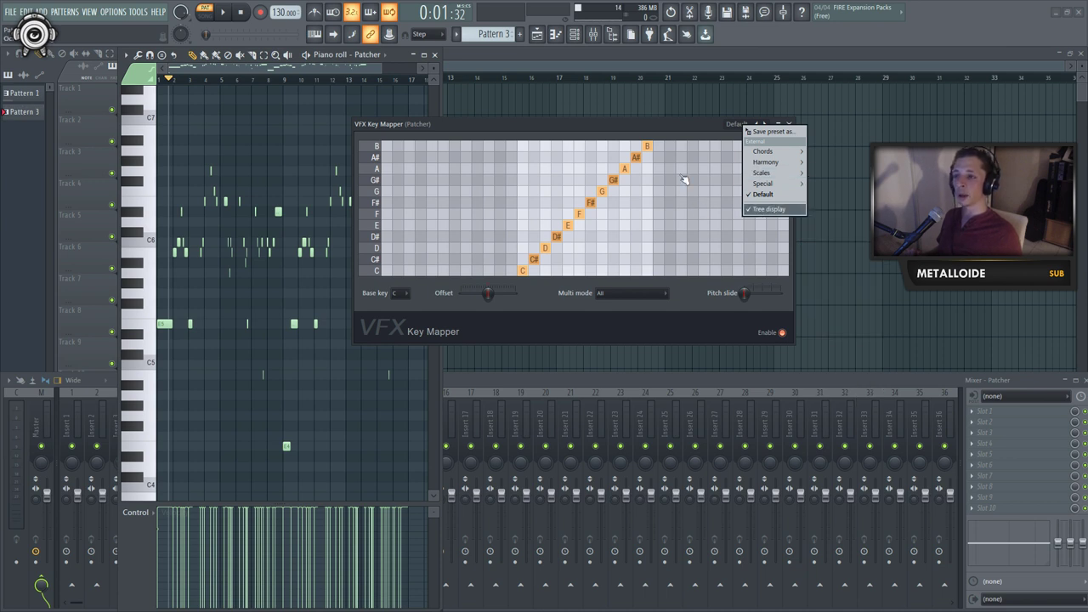
{"action": "left_click", "coordinate": [687, 124]}
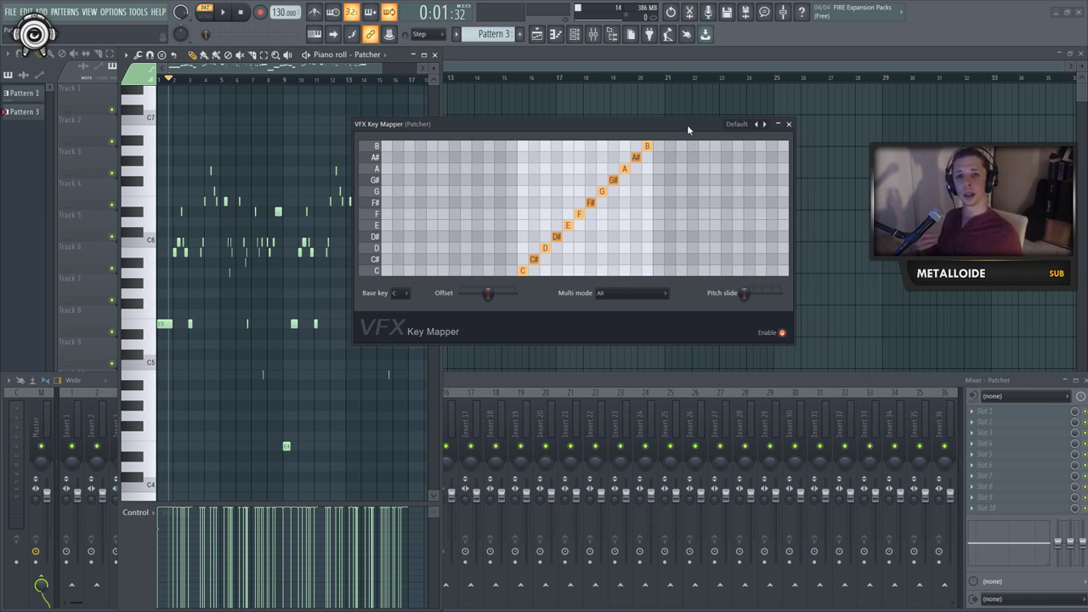
Play Pattern 3 while trying the Japanese insen, Blues and Major pentatonic scale presets in the Key Mapper.
{"action": "left_click", "coordinate": [219, 13]}
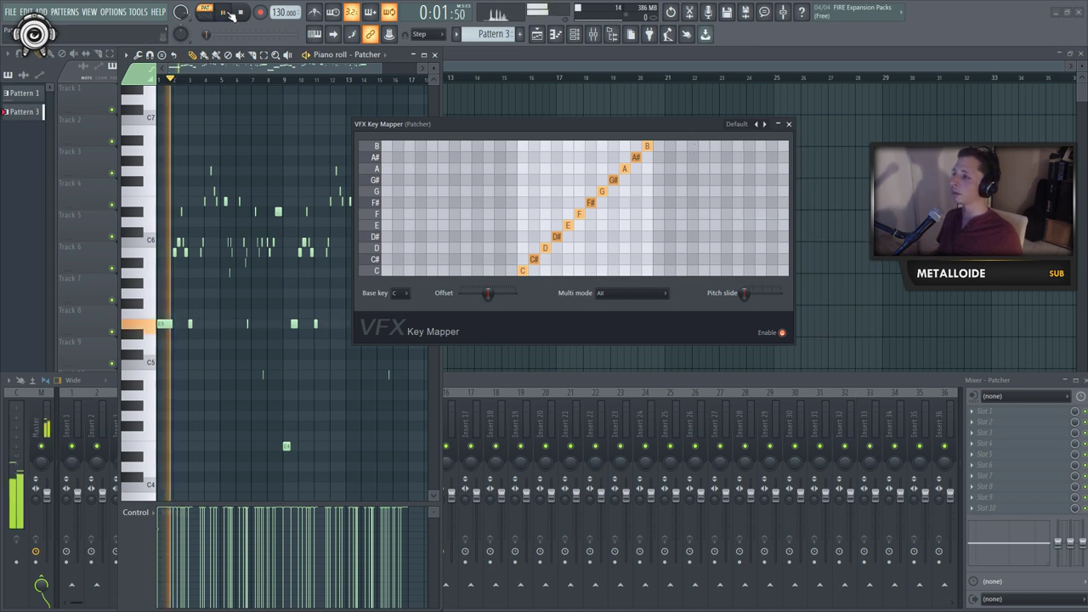
{"action": "left_click", "coordinate": [743, 126]}
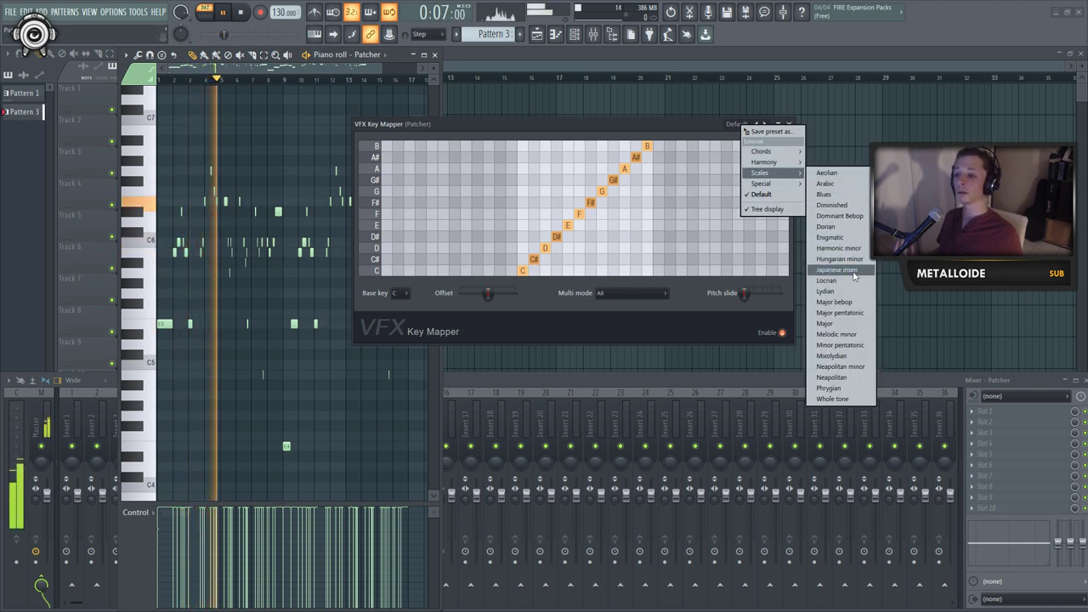
{"action": "left_click", "coordinate": [854, 270]}
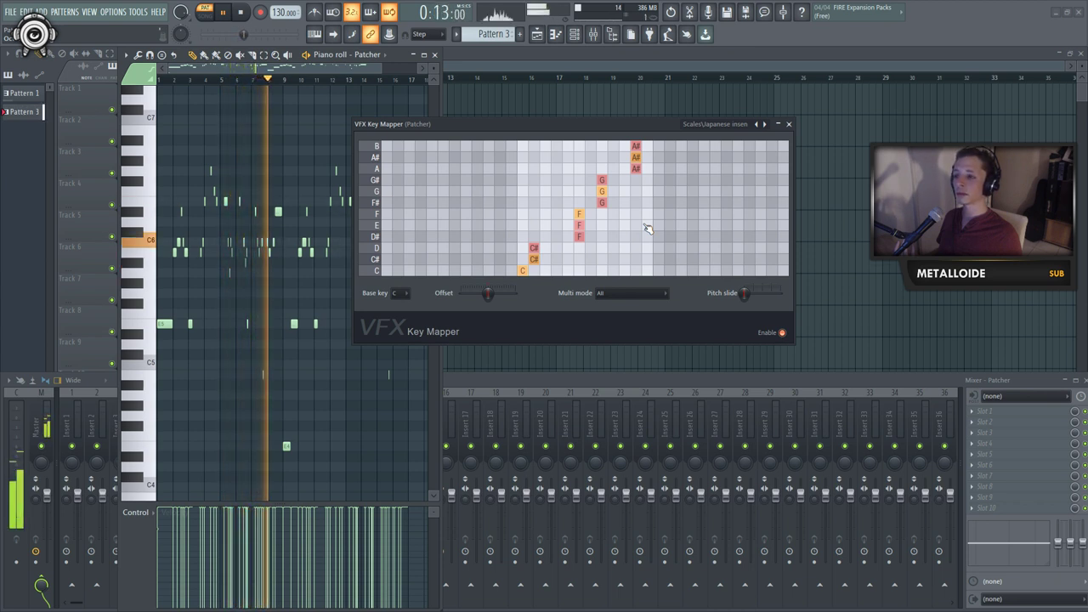
{"action": "left_click", "coordinate": [715, 125]}
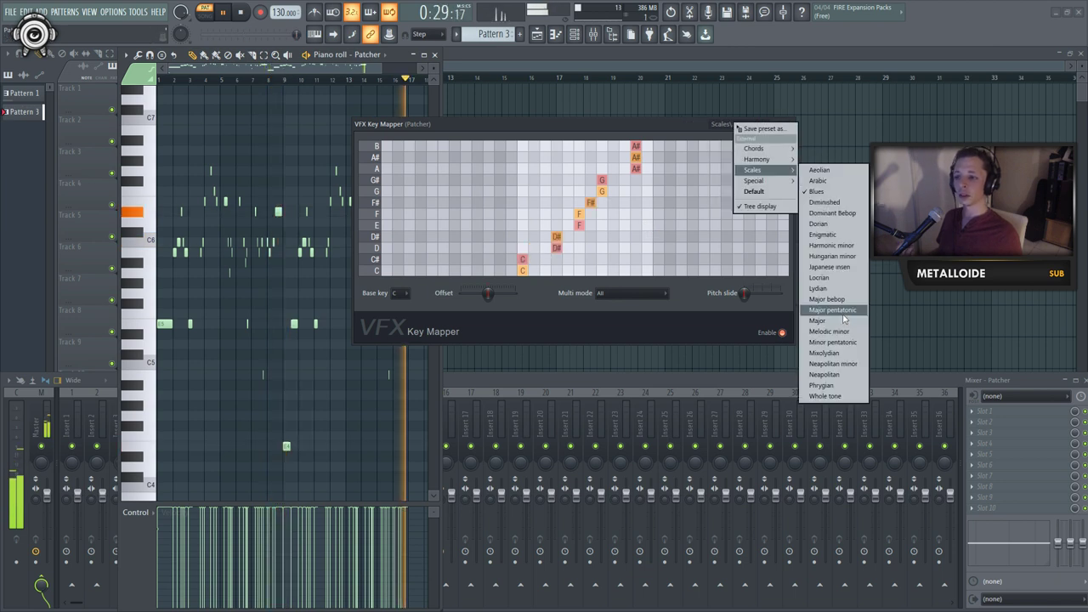
{"action": "left_click", "coordinate": [805, 310]}
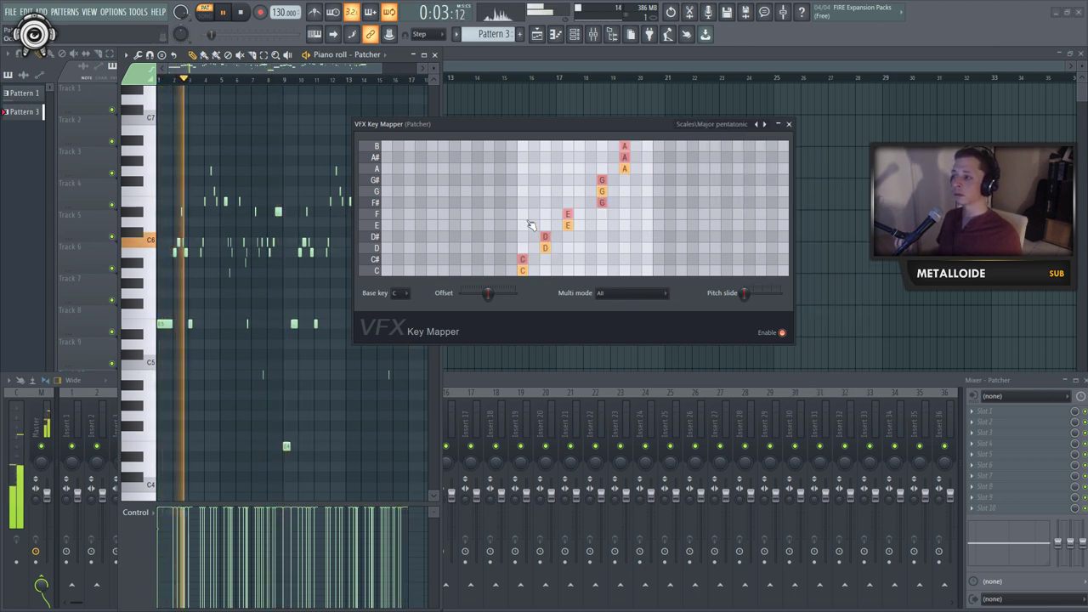
Load the Key Mapper's Slide down preset from the Special category.
{"action": "left_click", "coordinate": [732, 125]}
{"action": "mouse_move", "coordinate": [788, 175]}
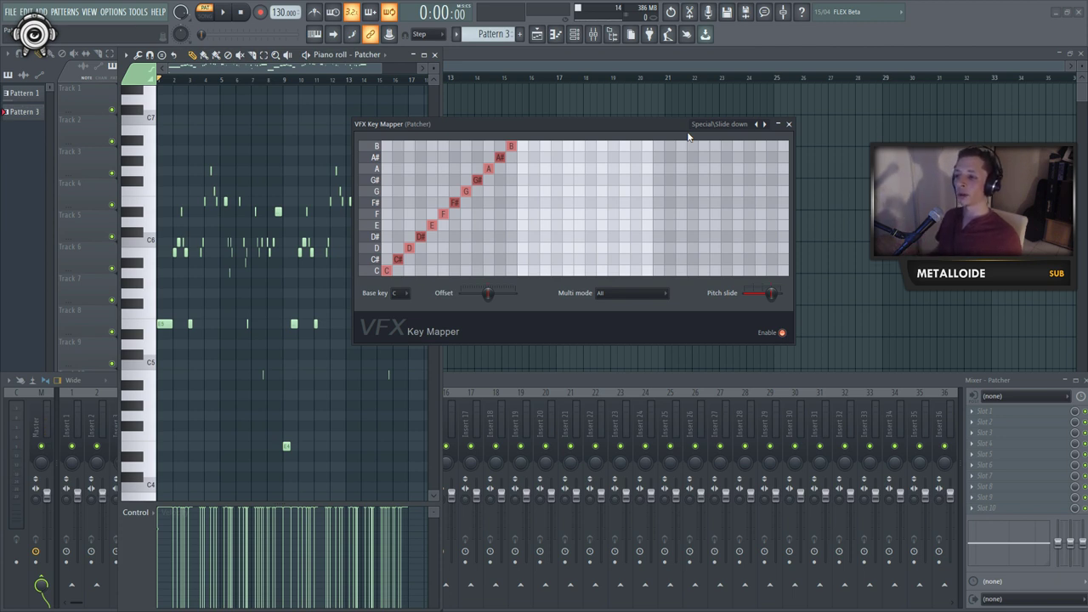
{"action": "left_click", "coordinate": [603, 294]}
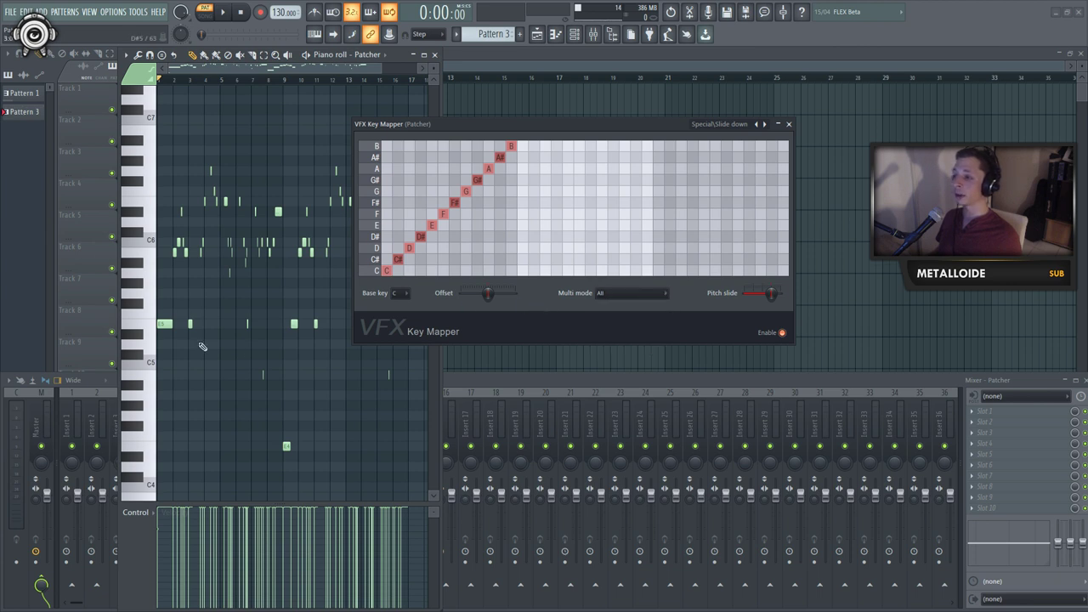